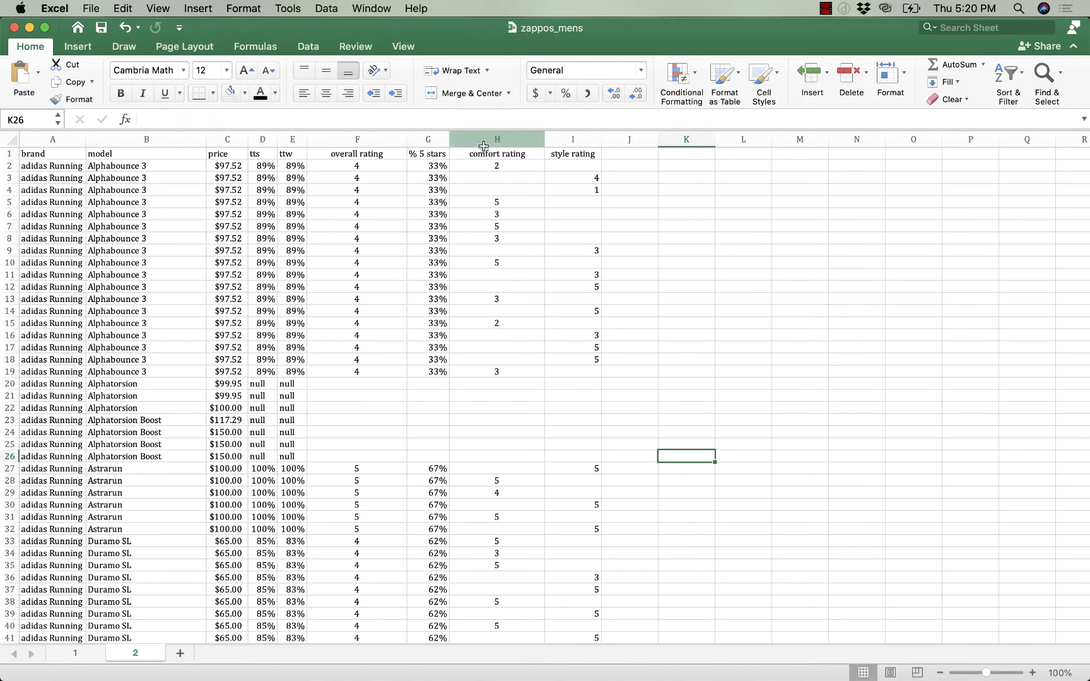
Examine the comfort and style ratings of the Alphabounce 3 rows and the Alphatorsion rows 20 to 26 without ratings
left_click(500, 164)
left_click_drag(500, 164, 549, 371)
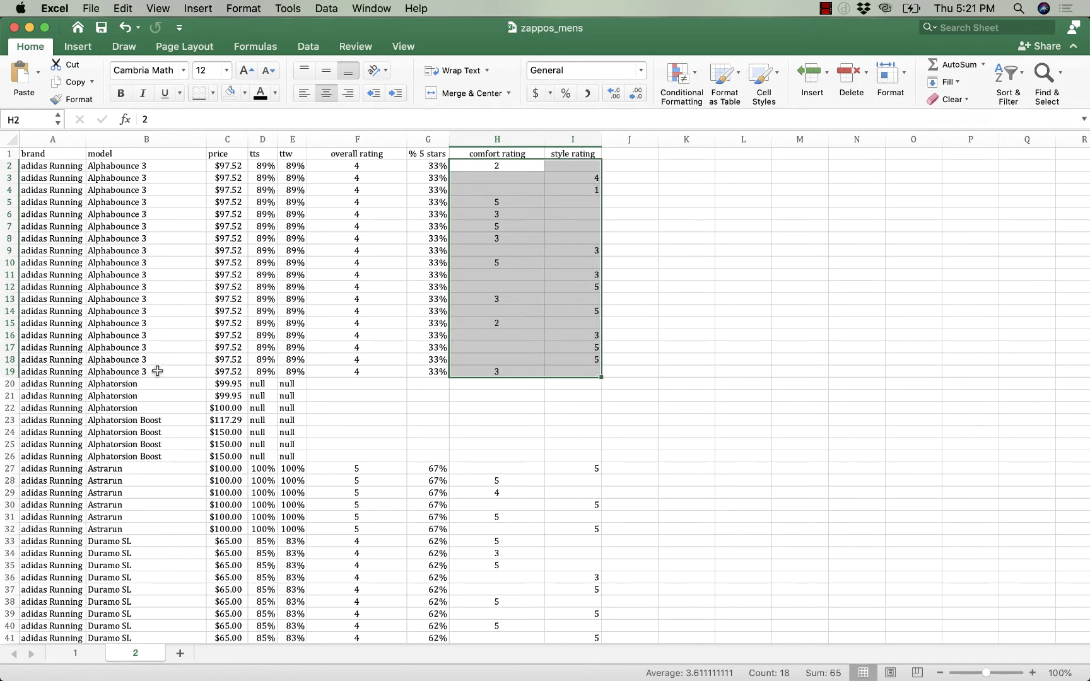
left_click(494, 166)
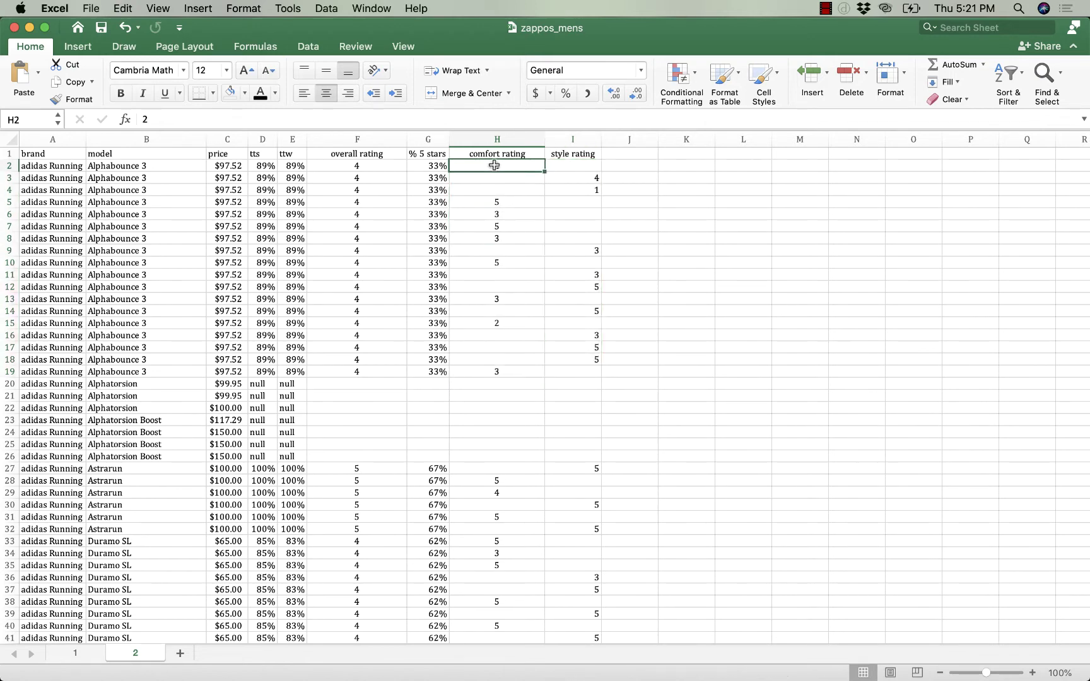
left_click(578, 178)
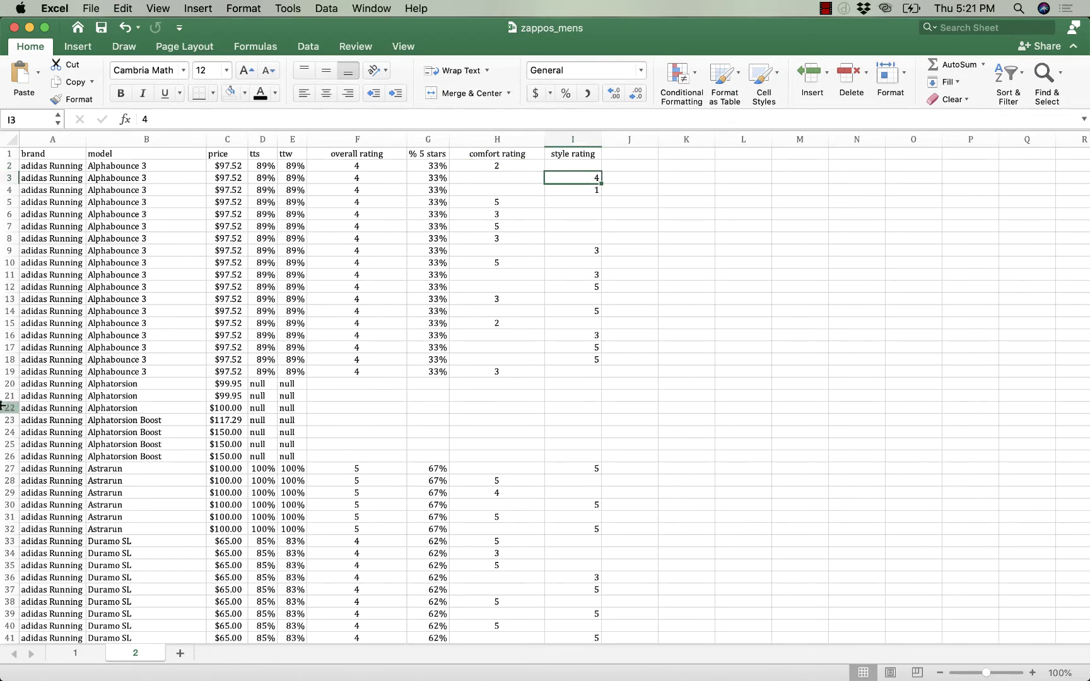
left_click_drag(8, 384, 5, 455)
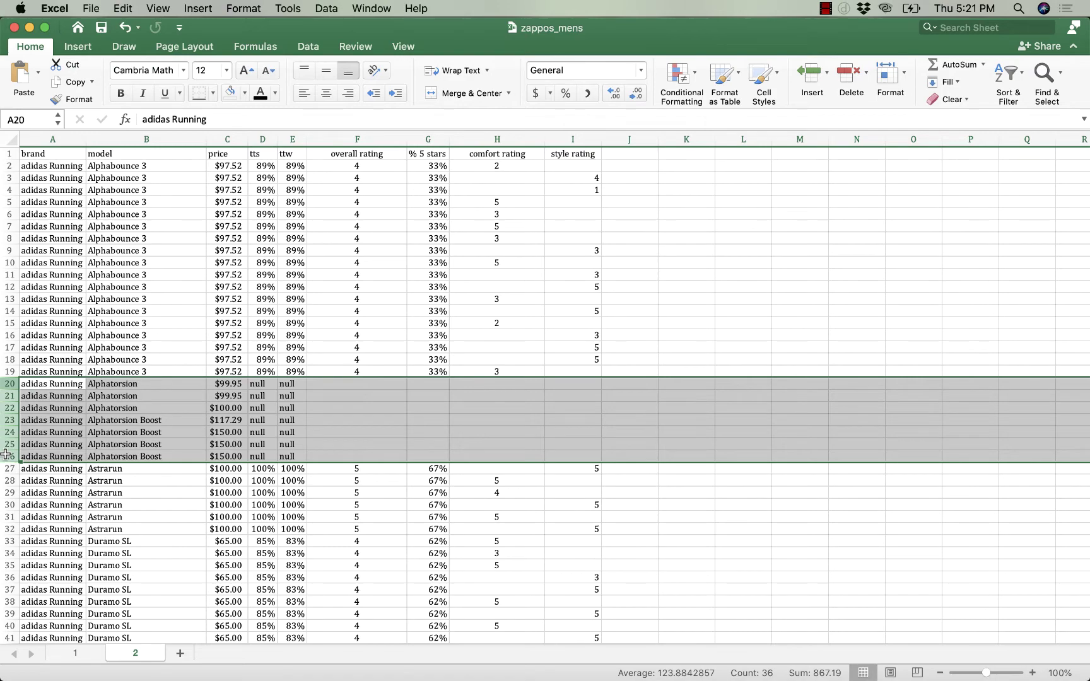
left_click(909, 398)
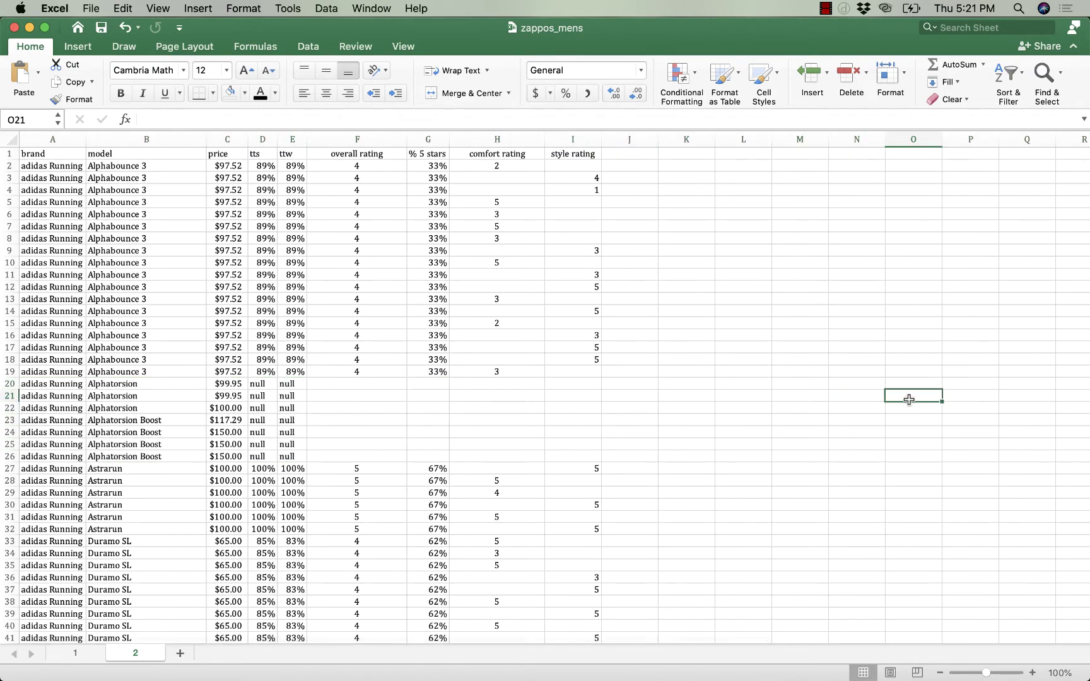
scroll(909, 399, "down", 1)
scroll(908, 401, "up", 1)
Insert two blank columns before the overall rating column and widen both
left_click(335, 138)
left_click_drag(335, 138, 439, 143)
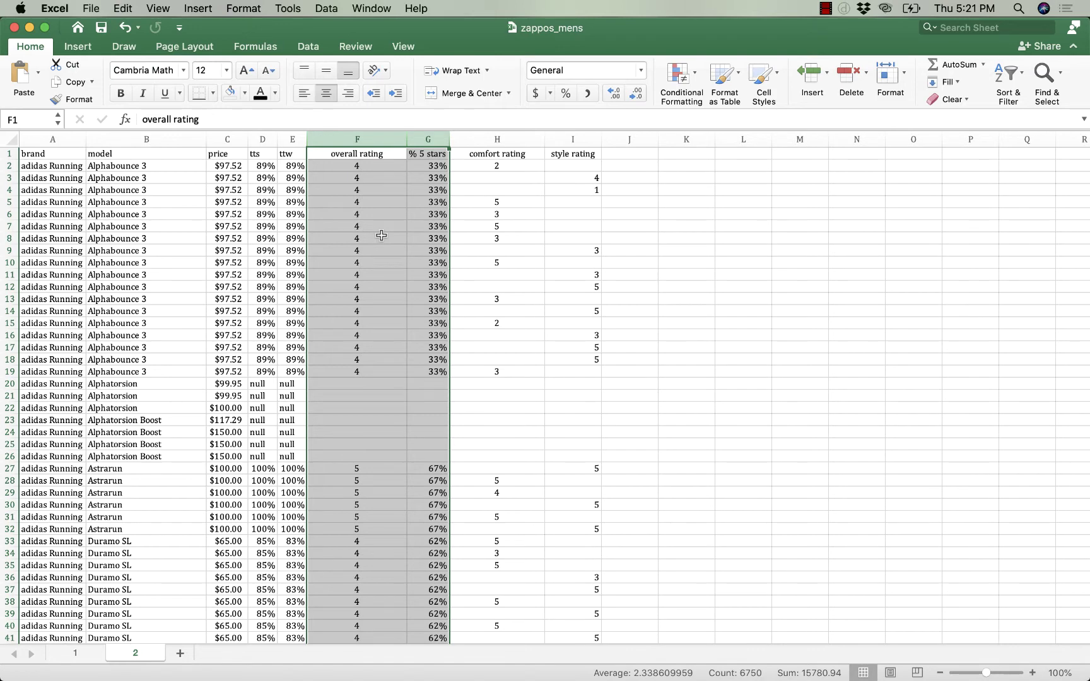
right_click(331, 144)
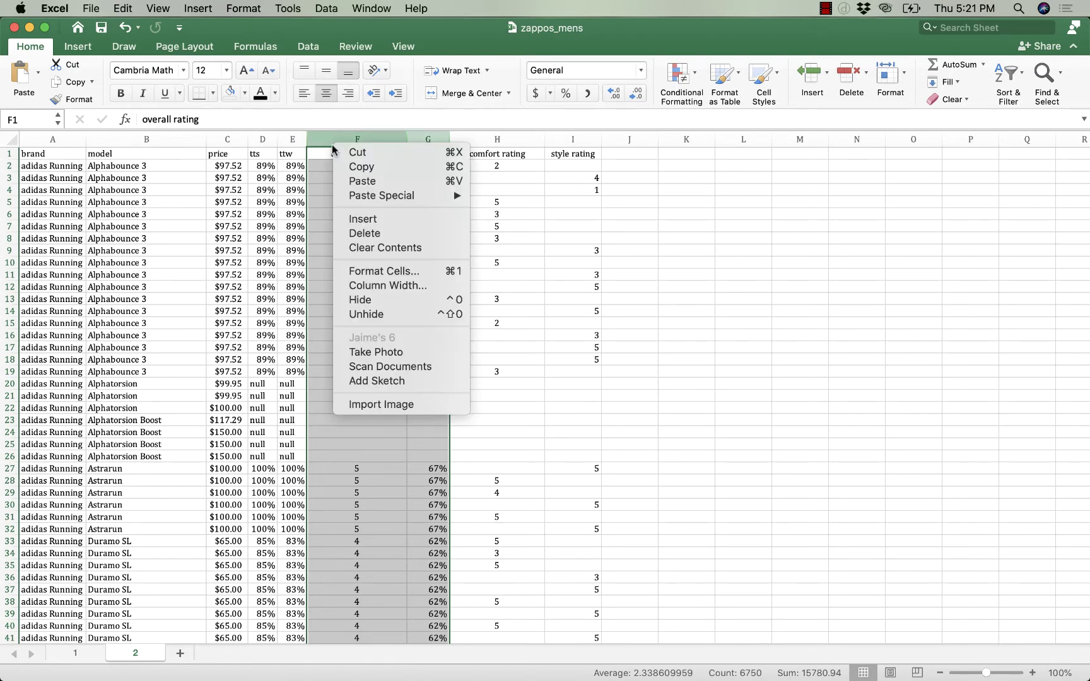
left_click(361, 217)
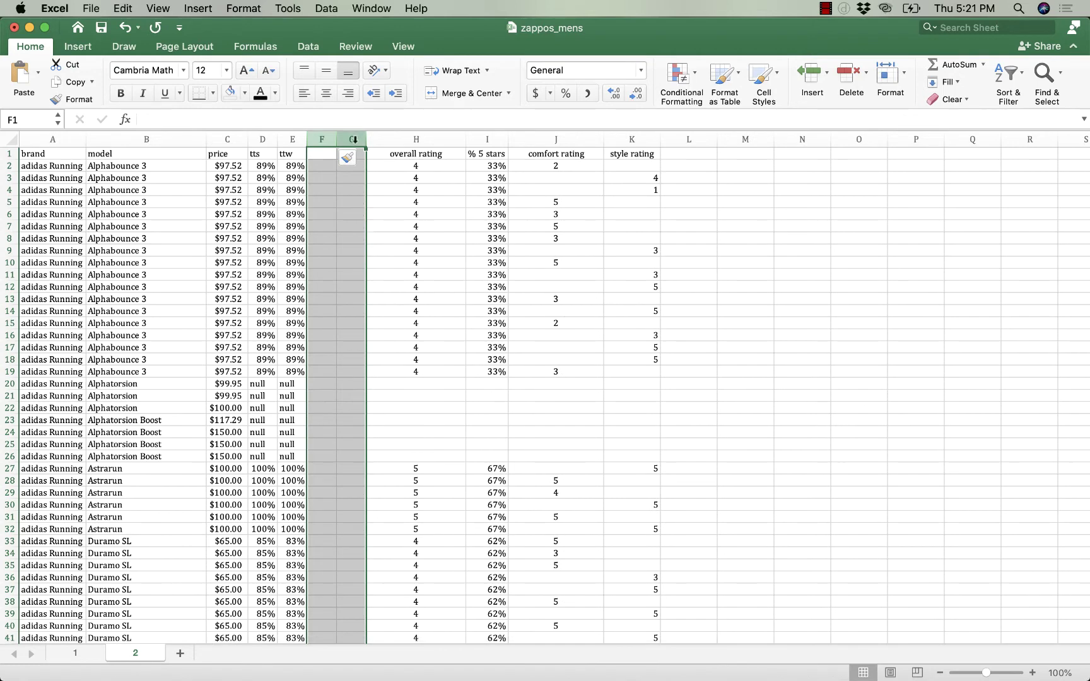
left_click(319, 136)
left_click_drag(319, 136, 386, 137)
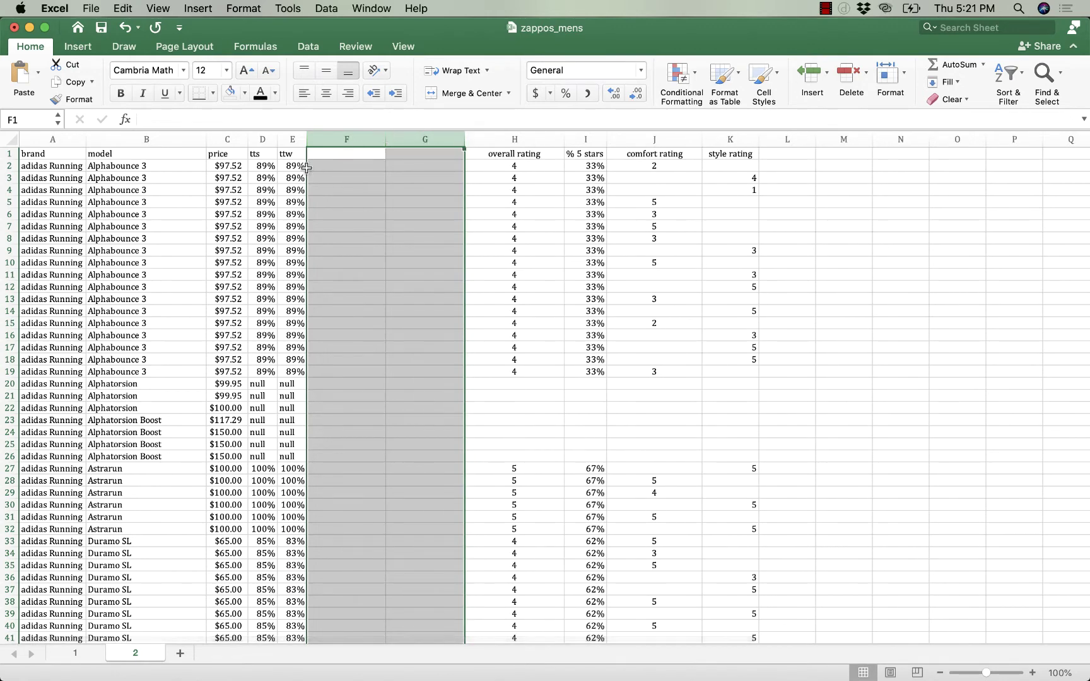
Head the two new columns "average comfort rating" and "average style rating" and widen them to fit the text
left_click(326, 157)
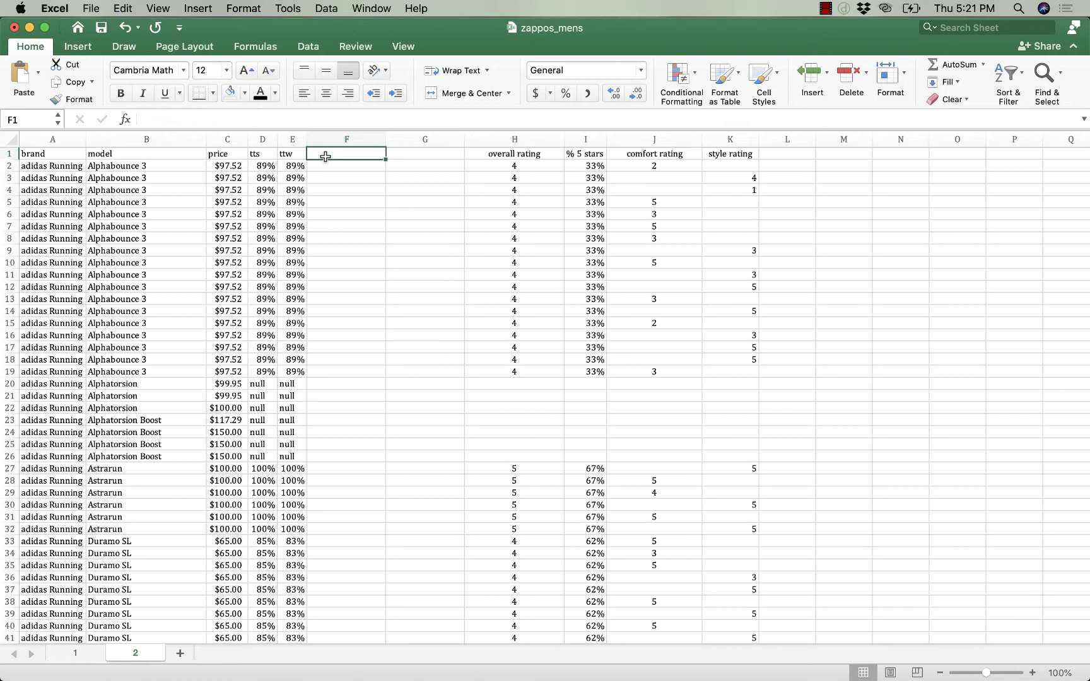
type("average comfort rating")
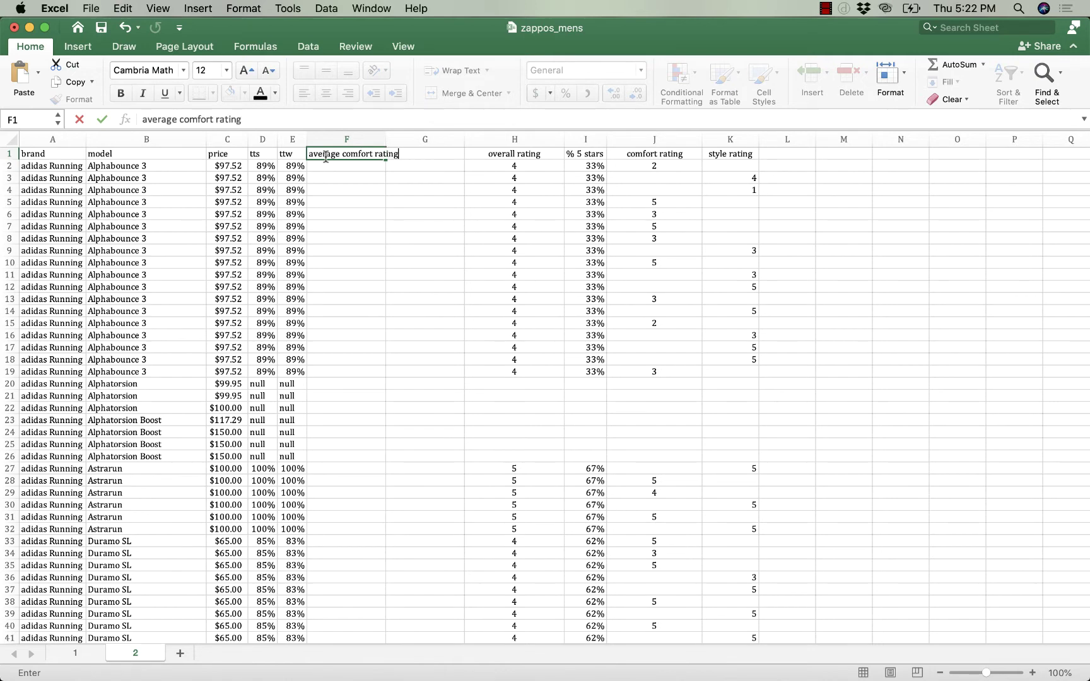
key("Tab")
type("ave")
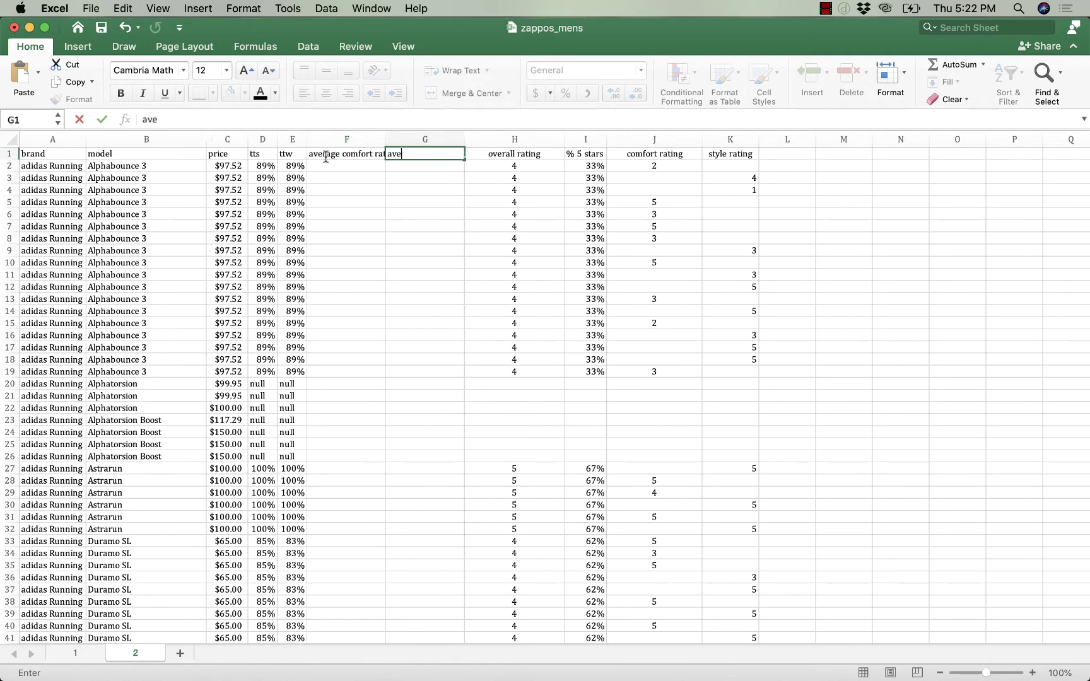
type("rage style rating")
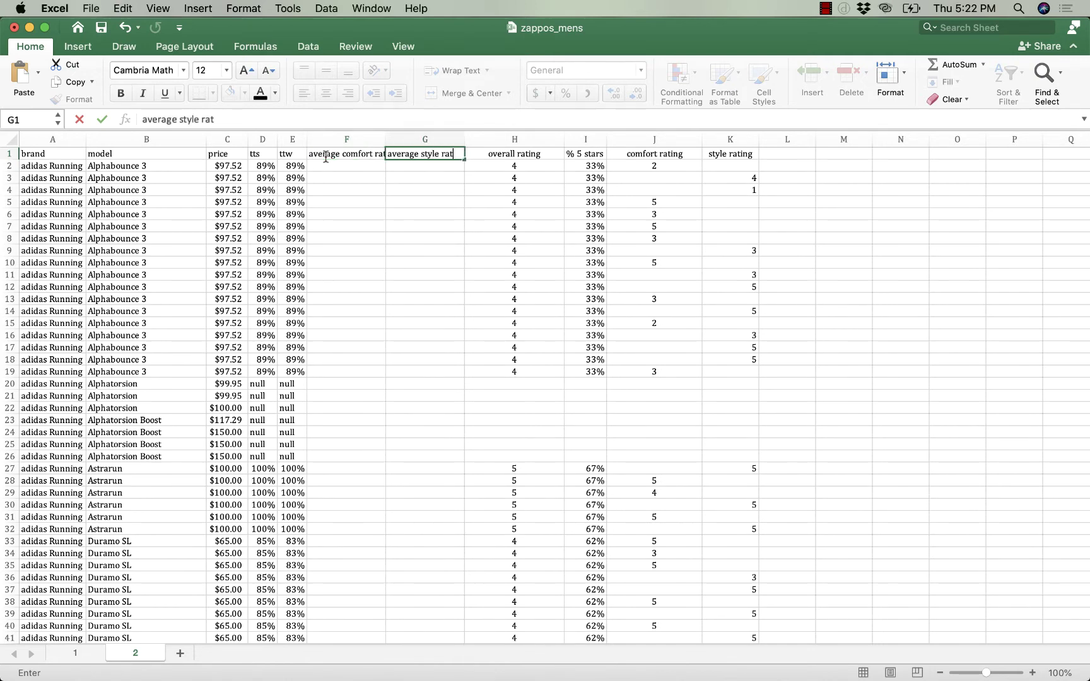
key("Return")
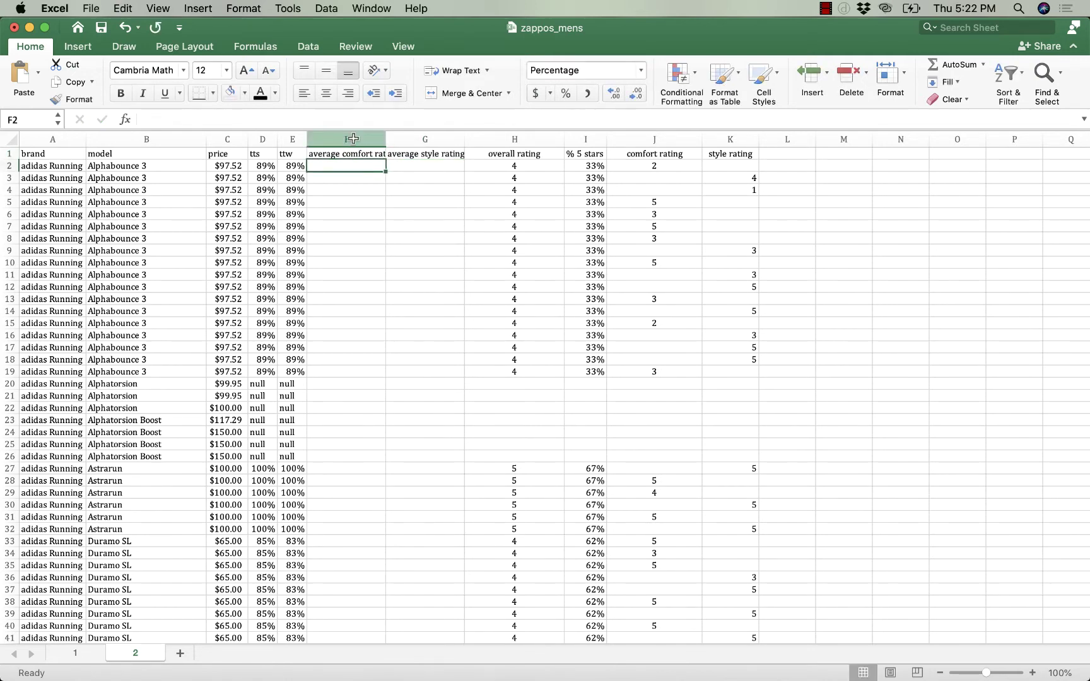
left_click_drag(353, 139, 403, 137)
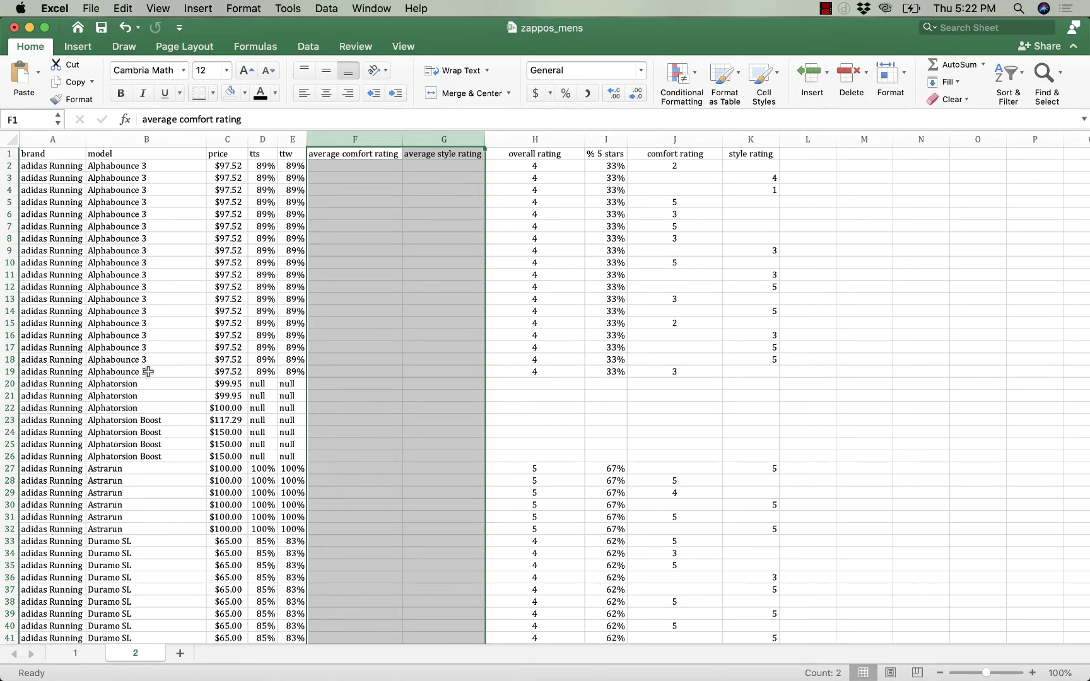
Start an AVERAGEIF formula in F2 with the model names B2:B3425 as its range
left_click(321, 168)
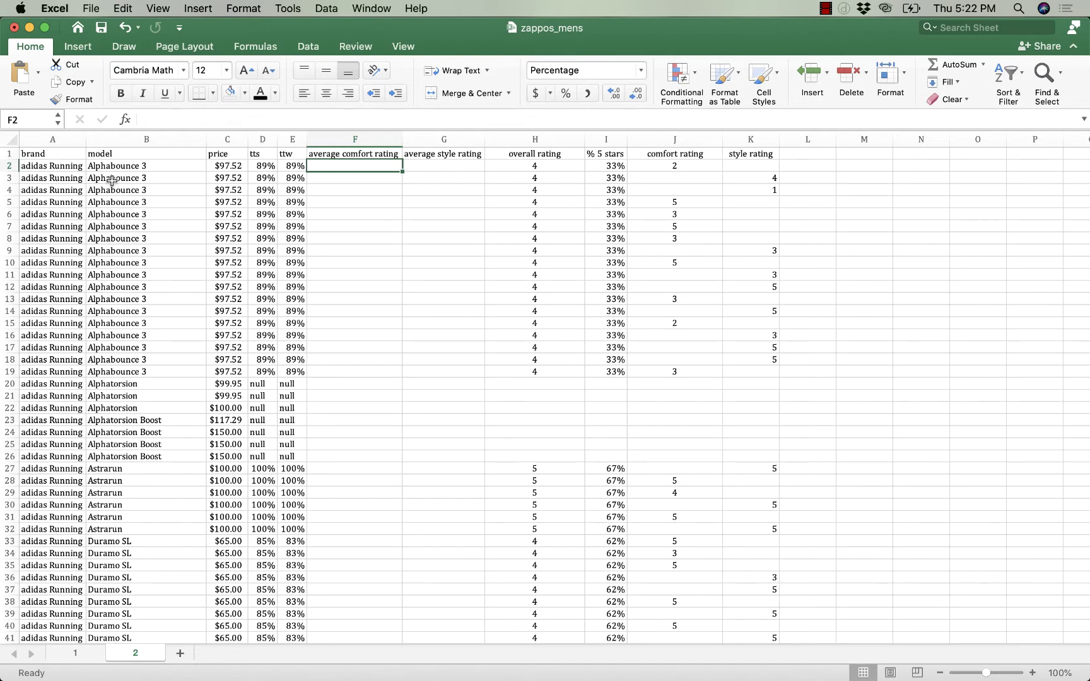
type("=")
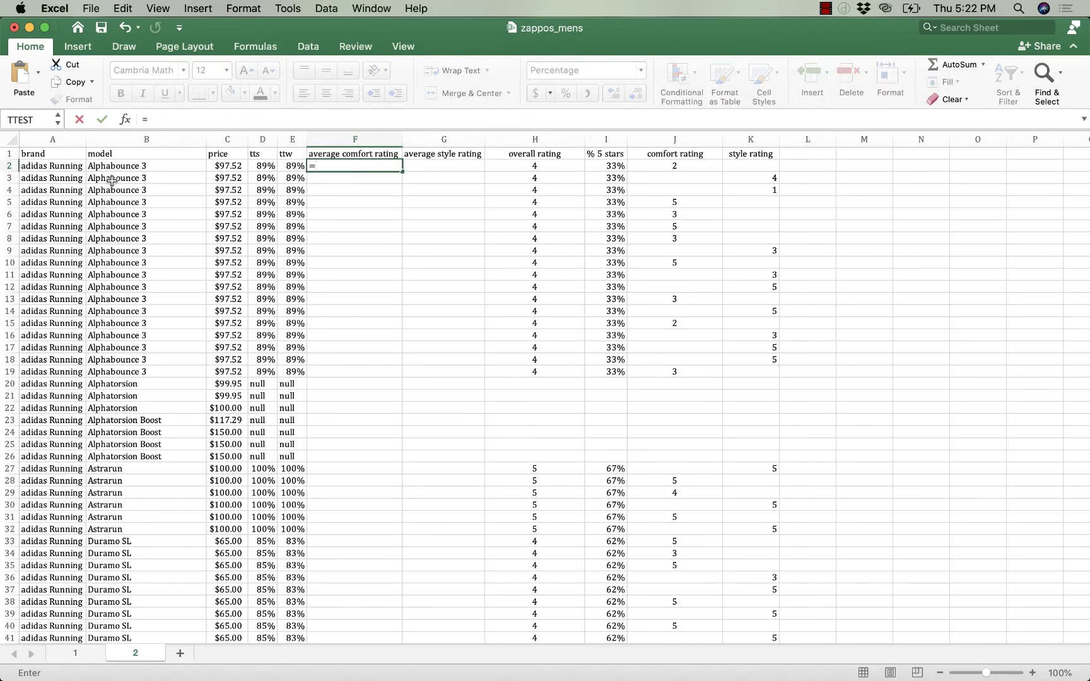
type("averageif")
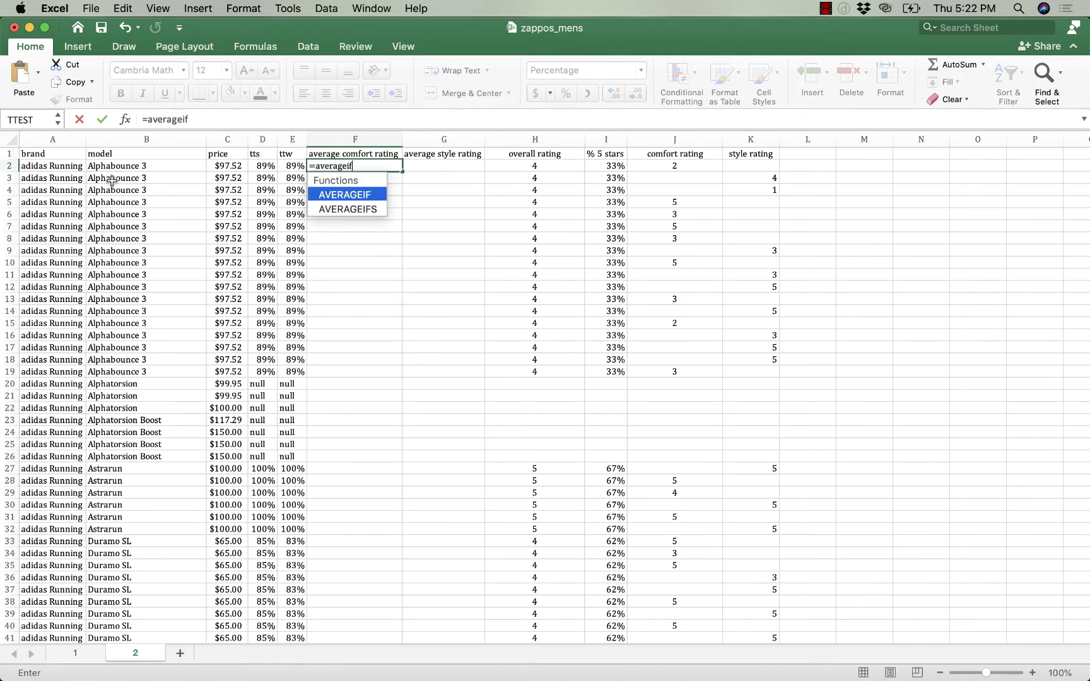
type("(")
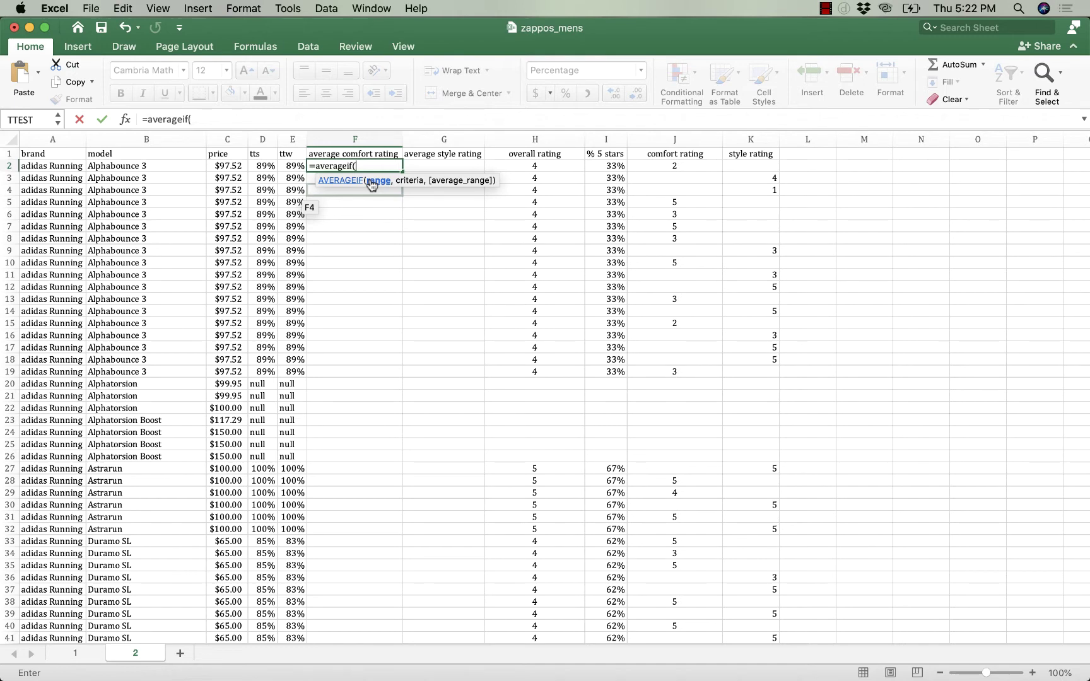
left_click(153, 166)
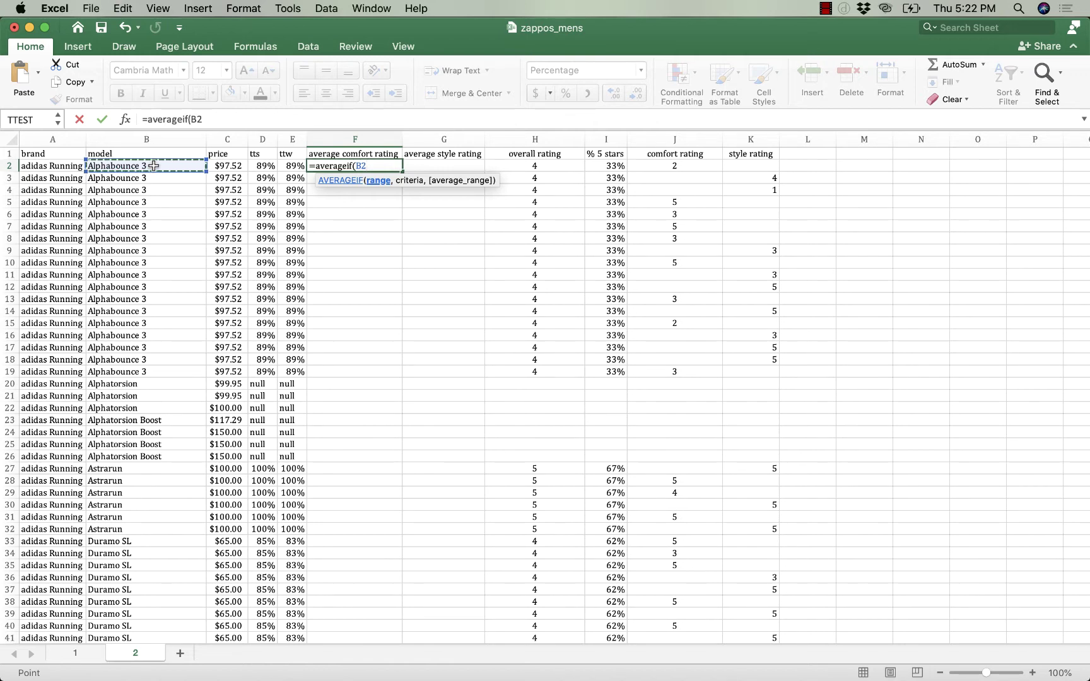
key("super+shift+Down")
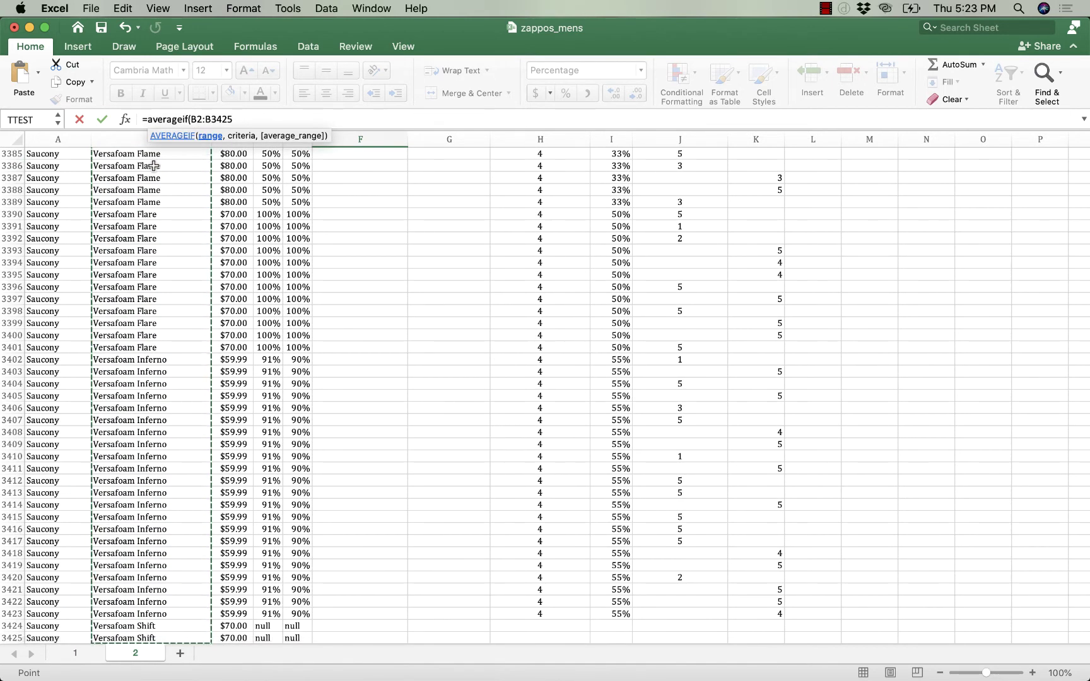
type(",")
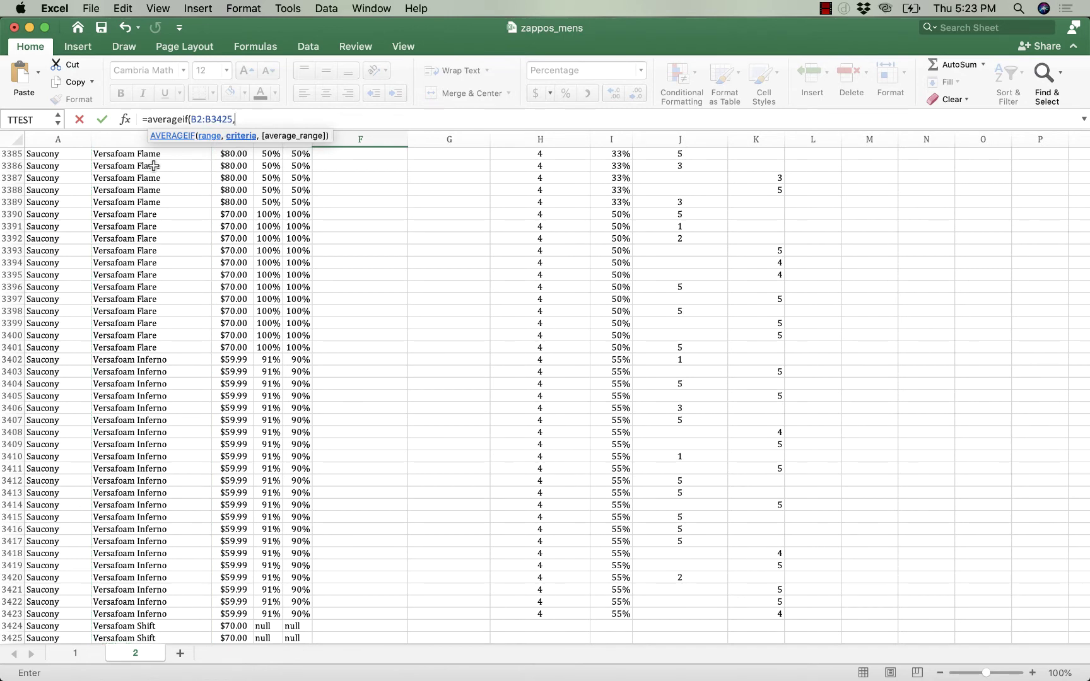
key("shift+super+Up")
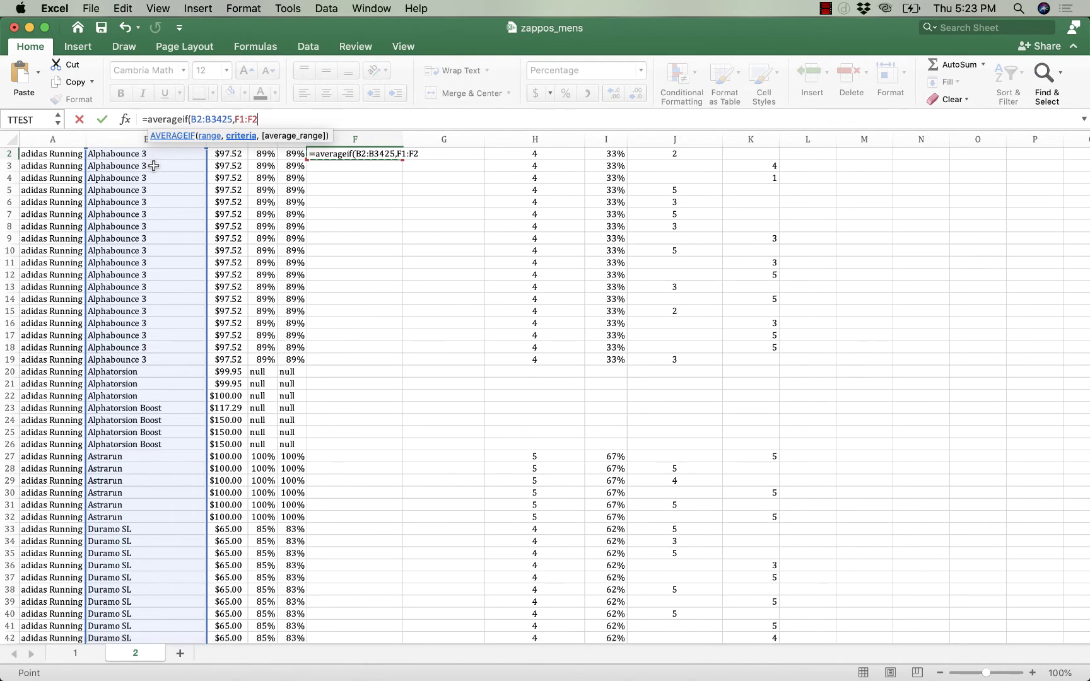
double_click(255, 119)
key("BackSpace")
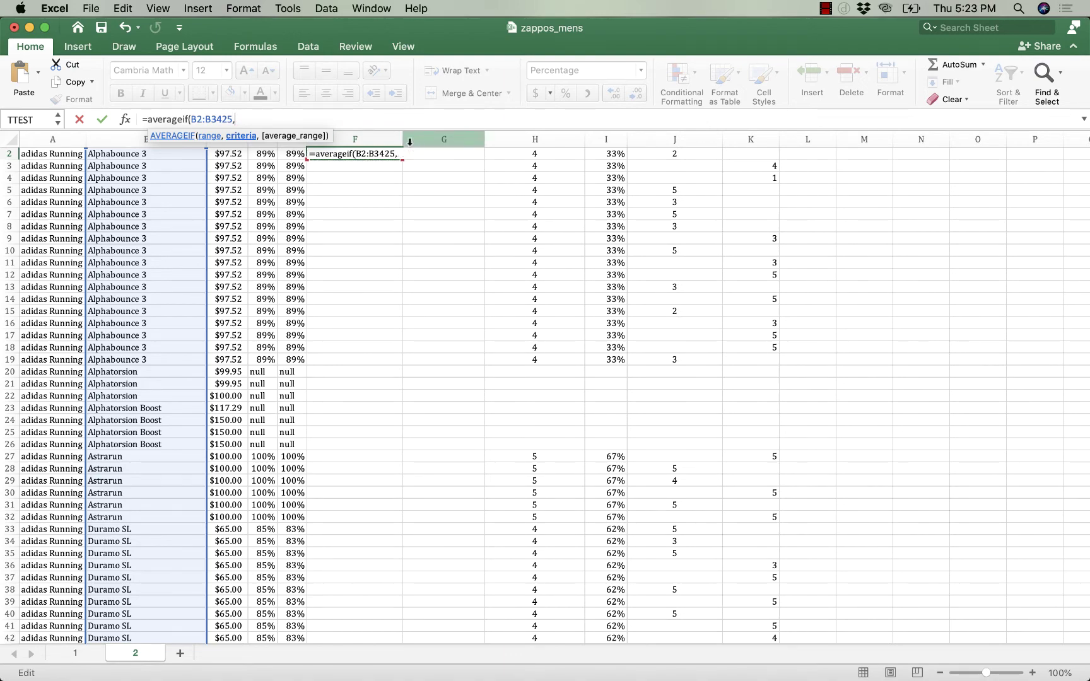
Make the model range in the AVERAGEIF formula absolute, as $B$2:$B$3425
scroll(145, 315, "up", 1)
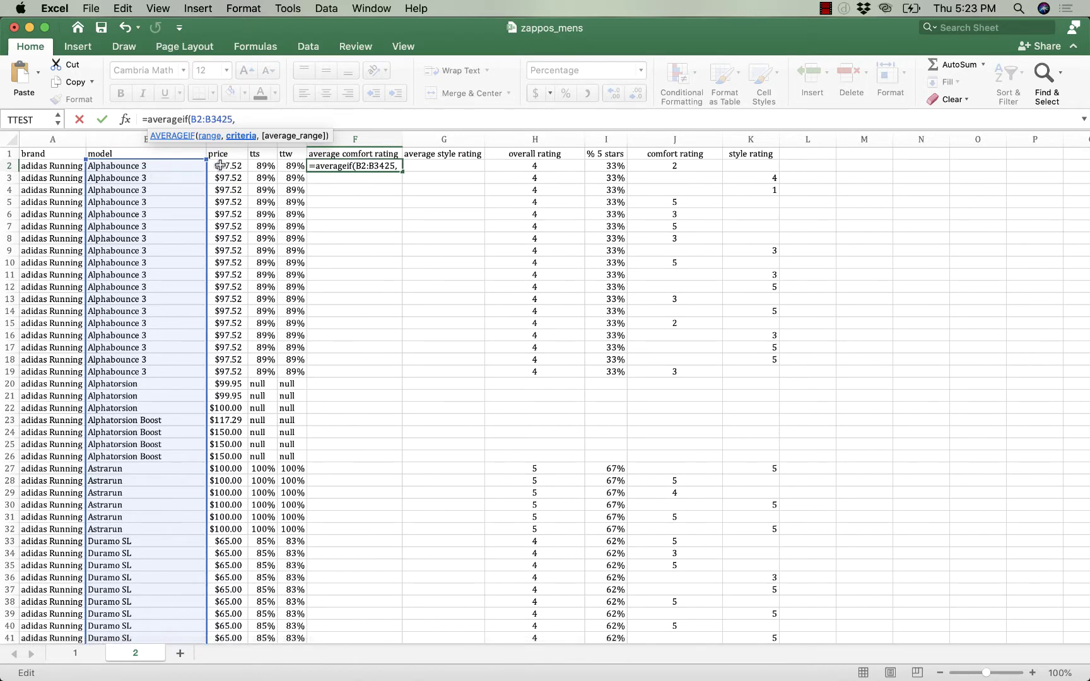
left_click(197, 119)
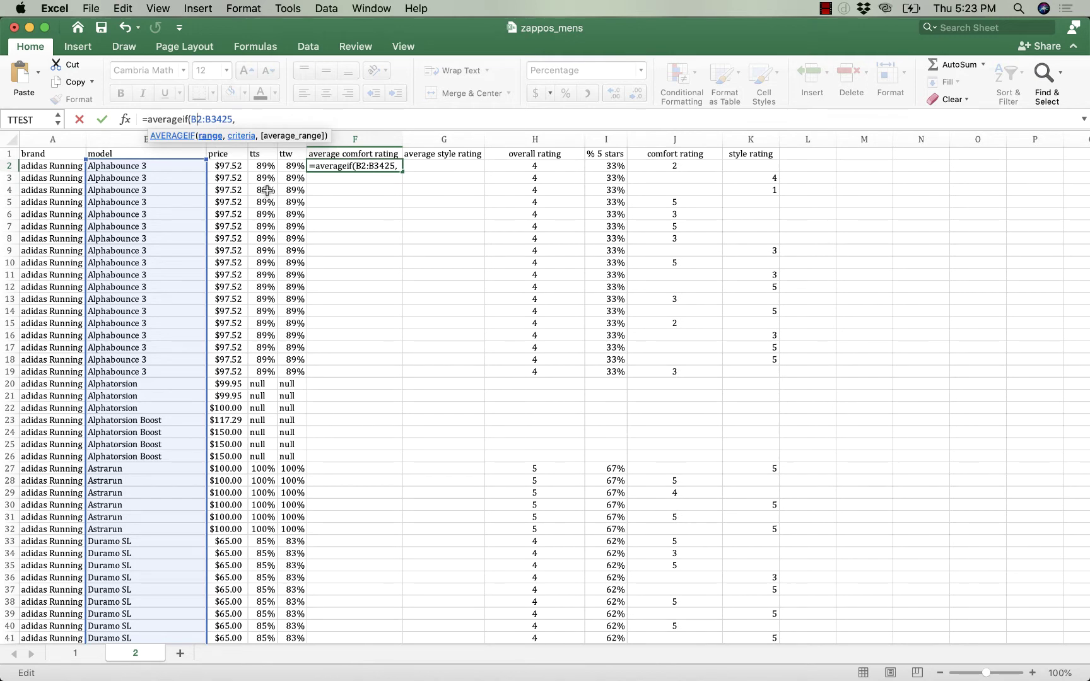
key("F4")
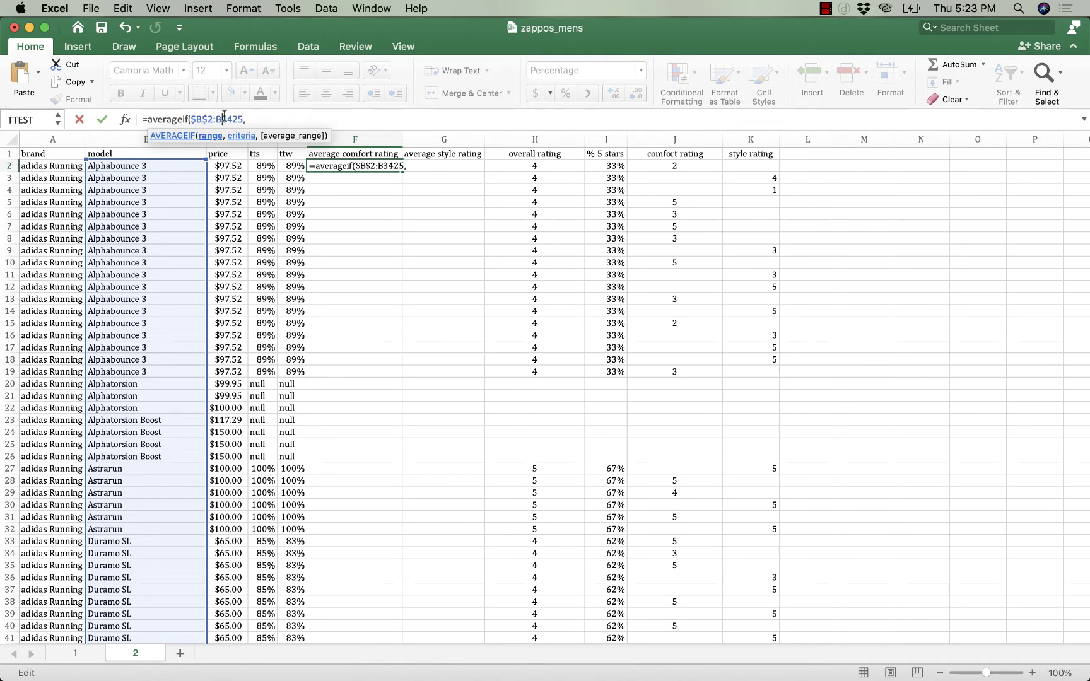
left_click(224, 118)
key("F4")
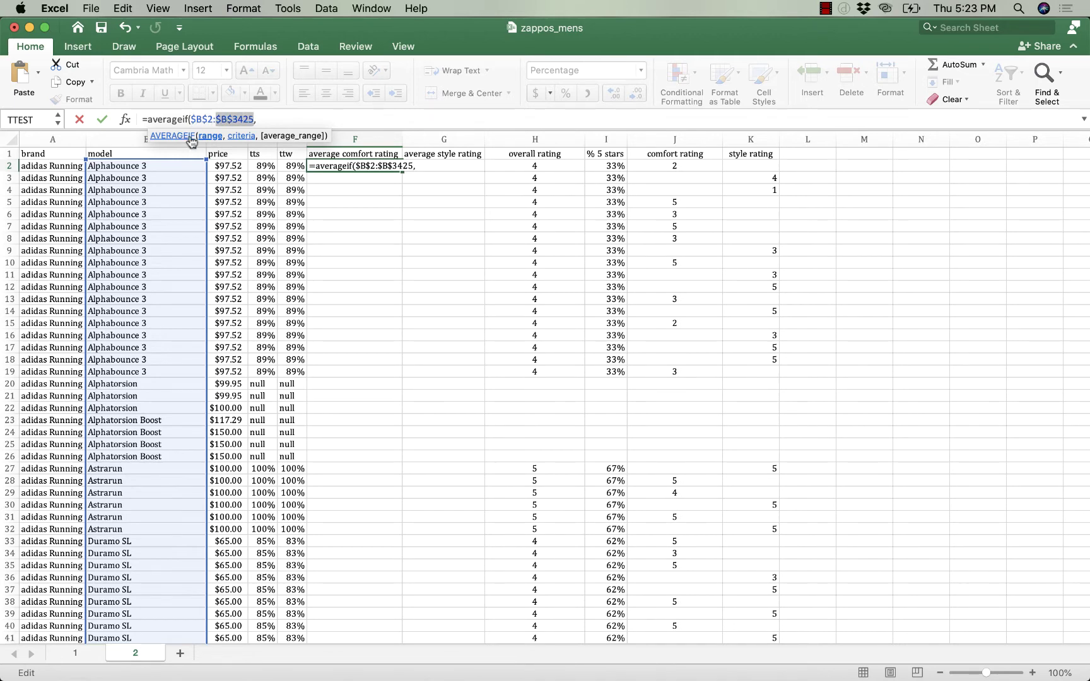
Complete the AVERAGEIF formula with B2 as the criterion and comfort ratings J2:J3425 as the average range
left_click(277, 120)
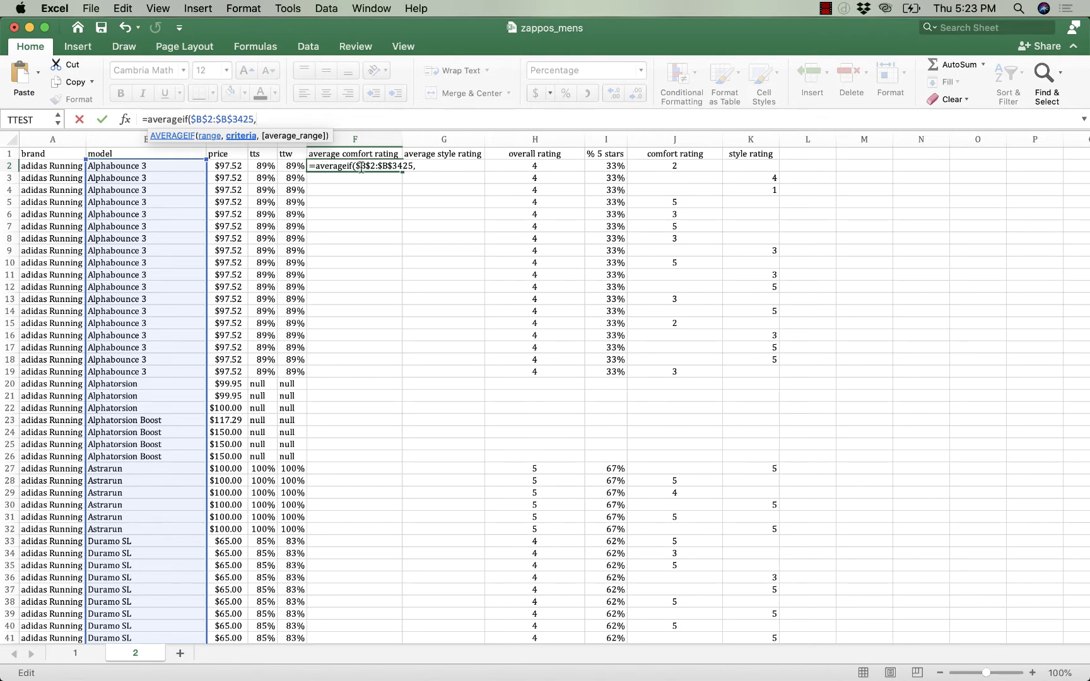
left_click(182, 166)
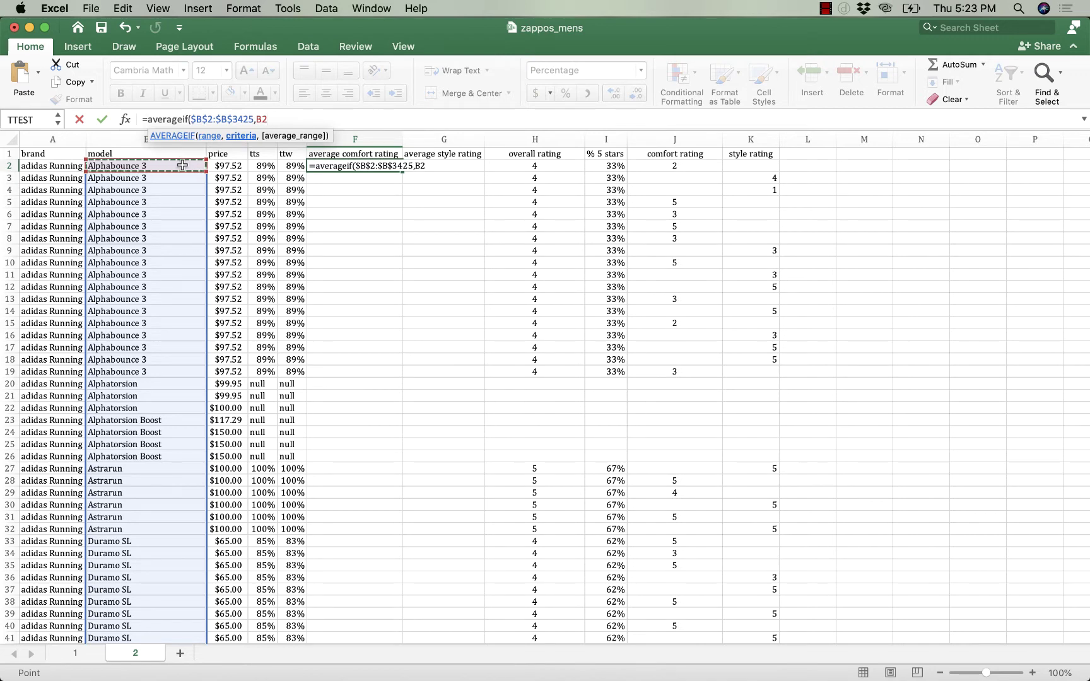
type(",J")
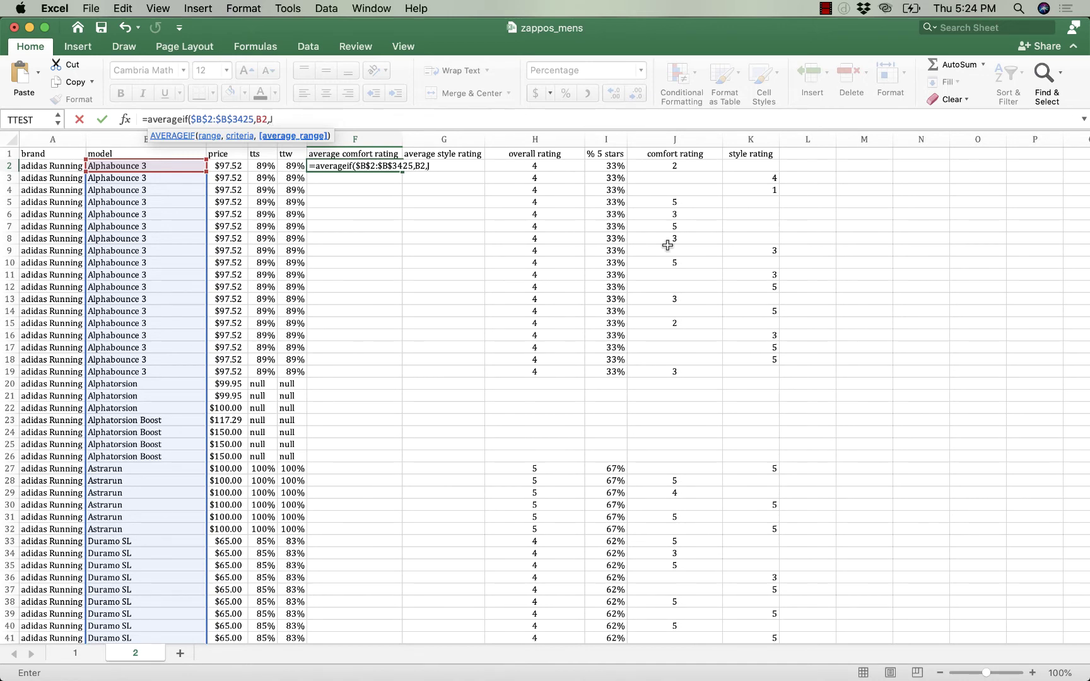
type("2:")
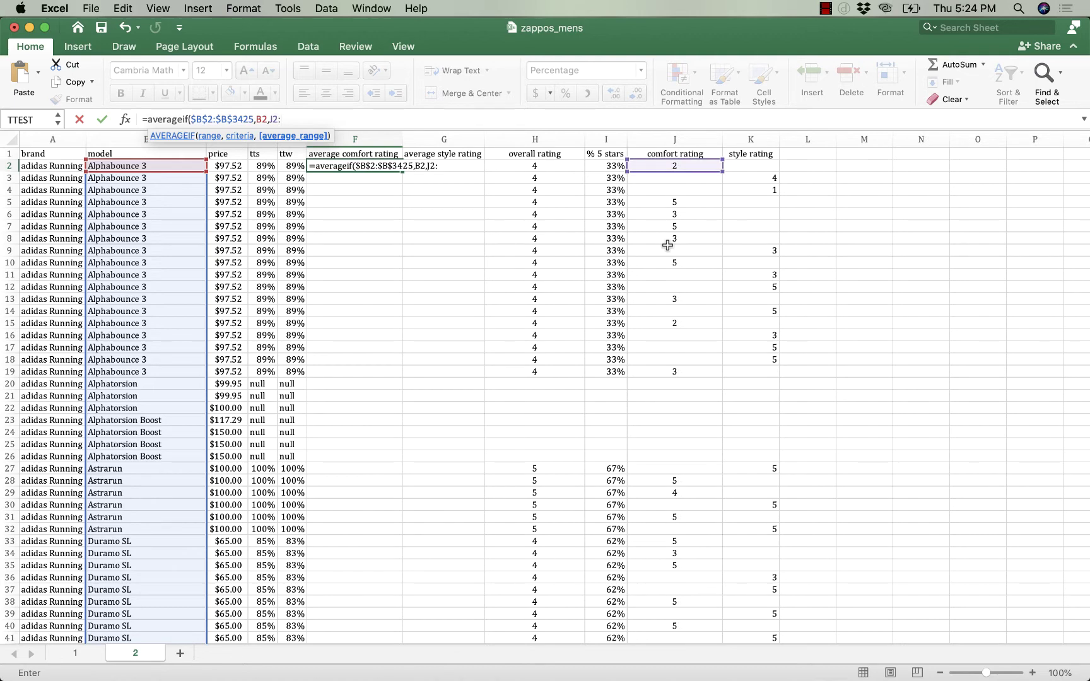
type("J3425")
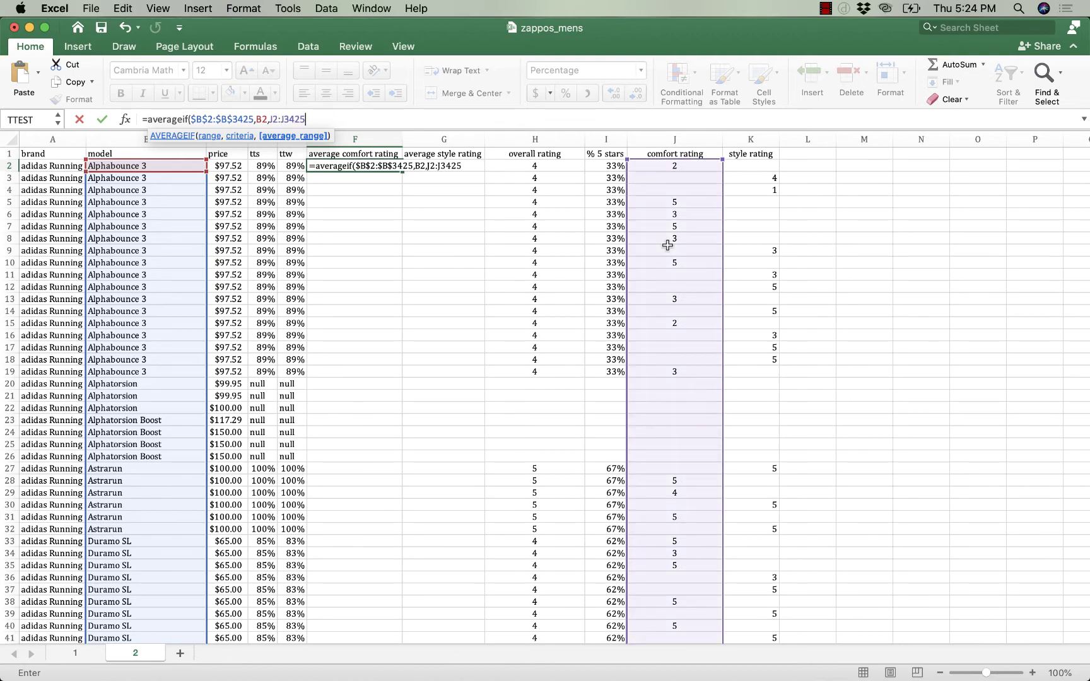
type(")")
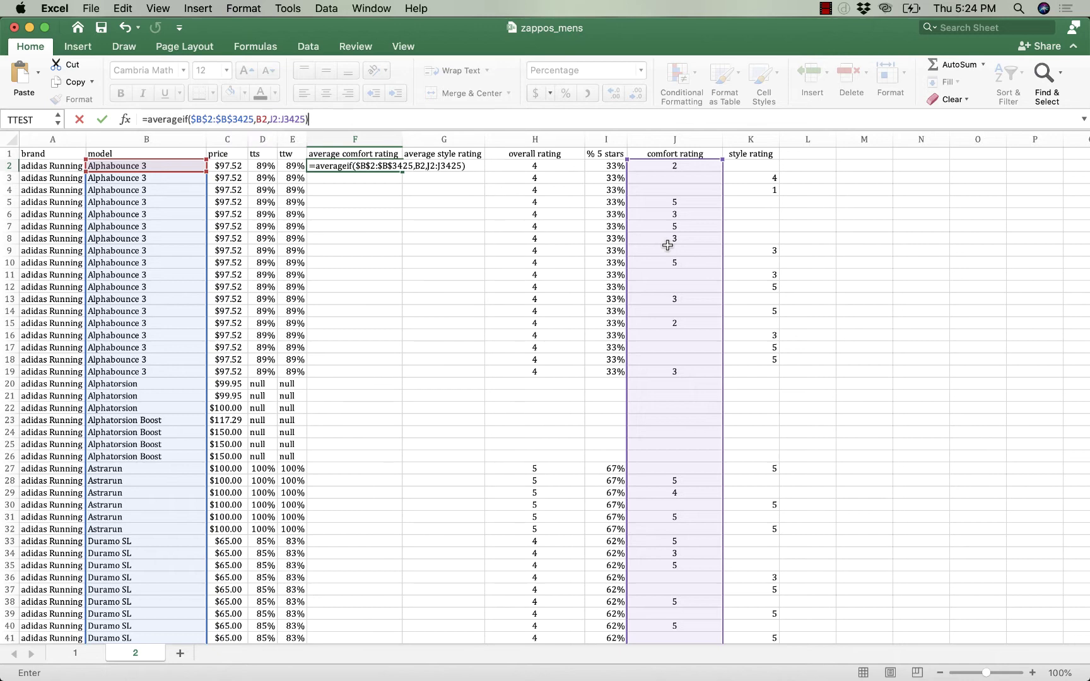
Make the comfort rating range in the F2 formula absolute, as $J$2:$J$3425, and enter the formula
left_click(273, 118)
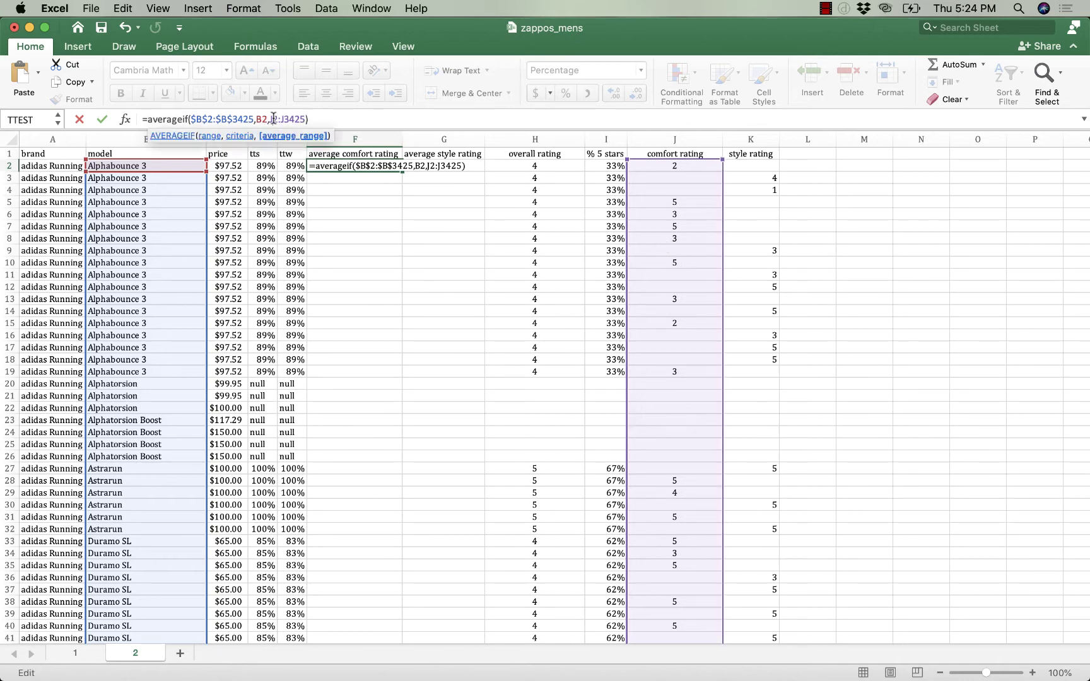
key("super+t")
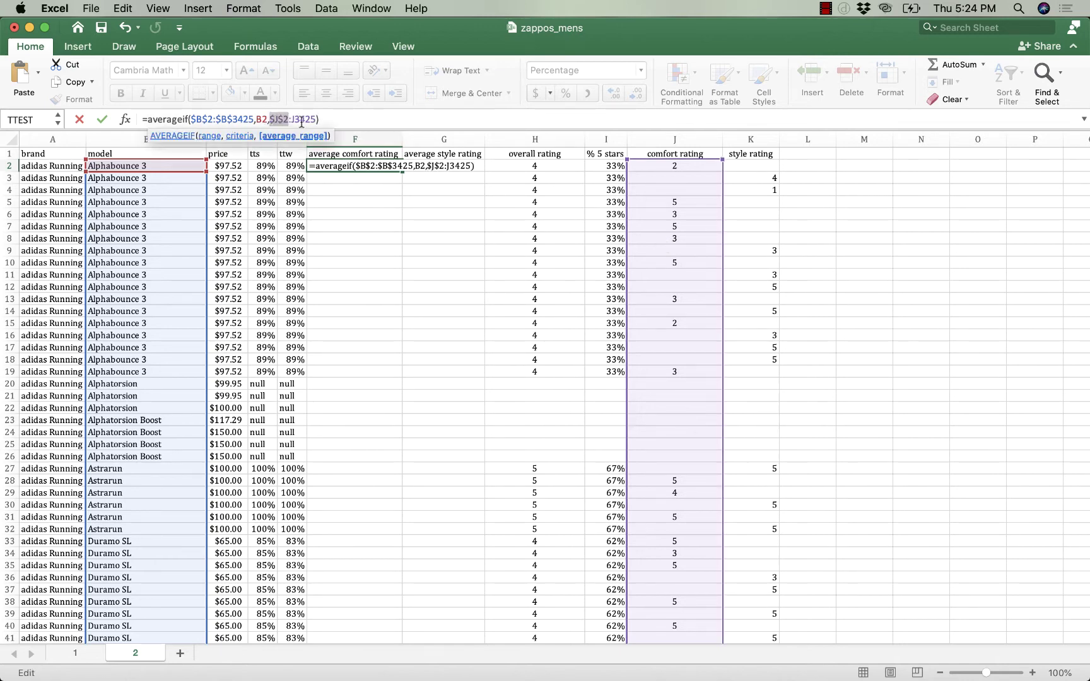
key("super+t")
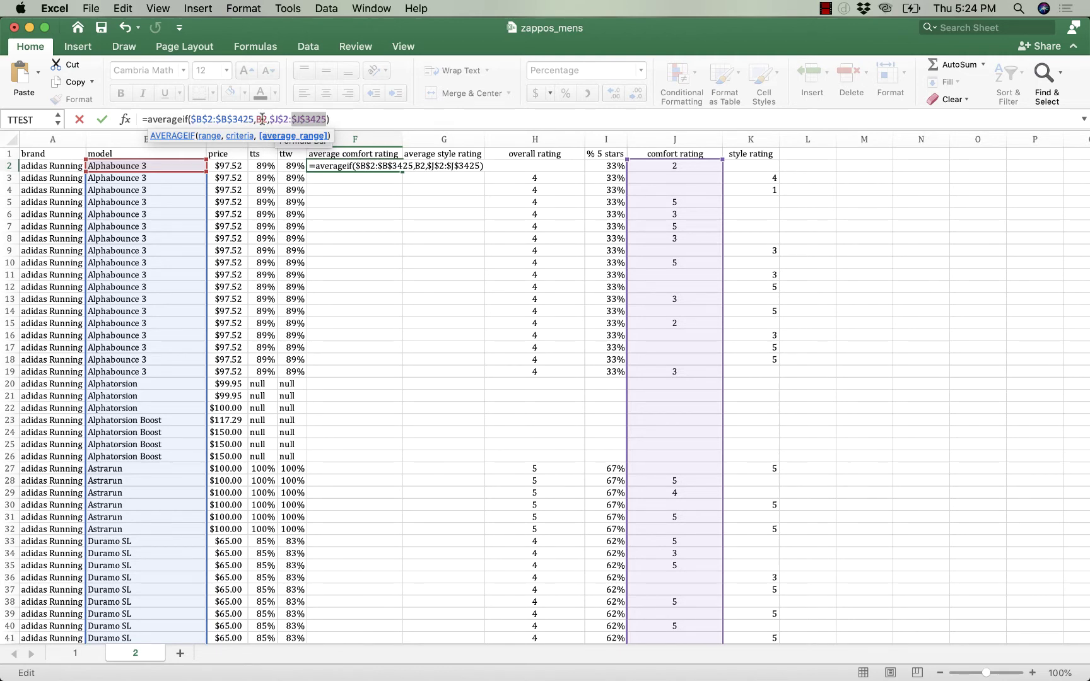
key("Return")
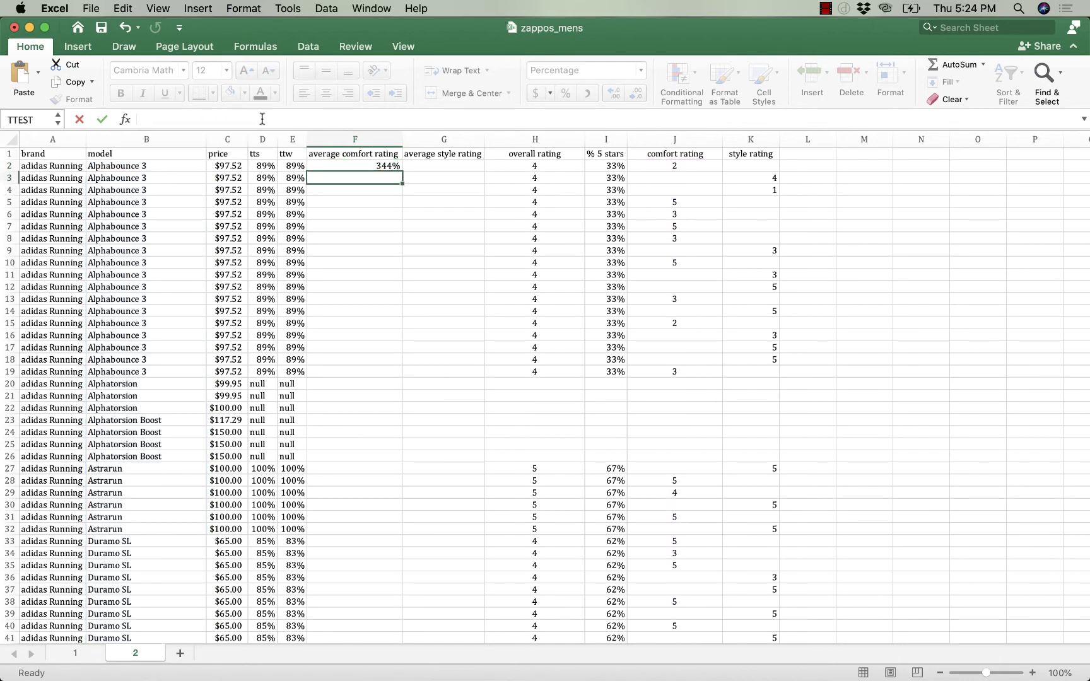
Format the average comfort and average style rating columns as Number with two decimals and centre their contents
left_click(350, 166)
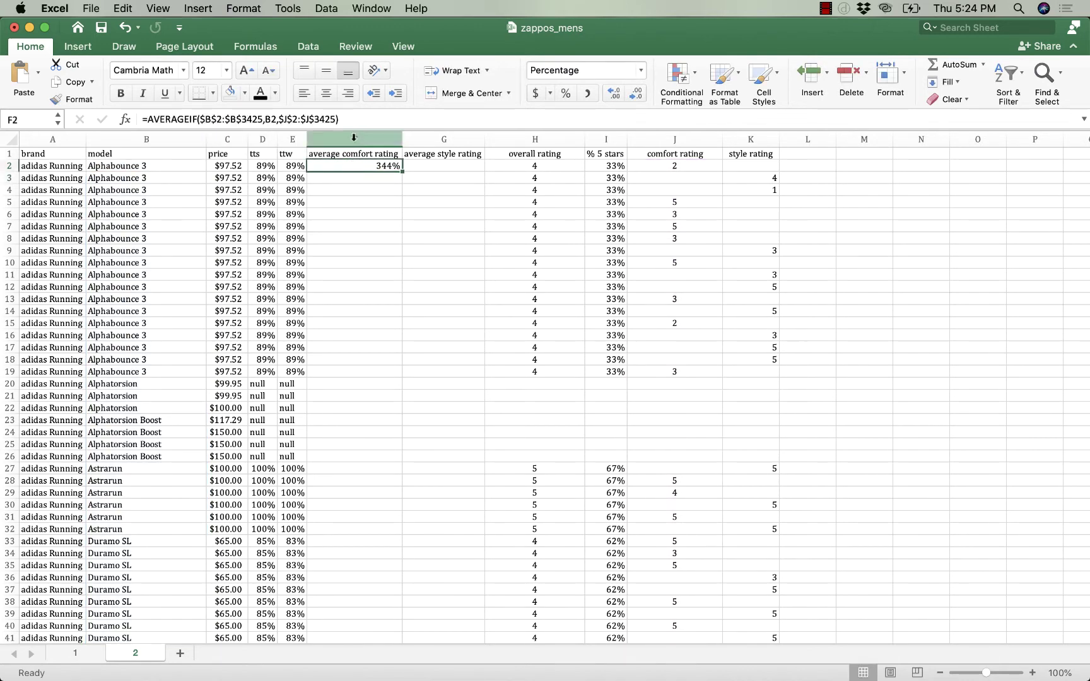
left_click(358, 232)
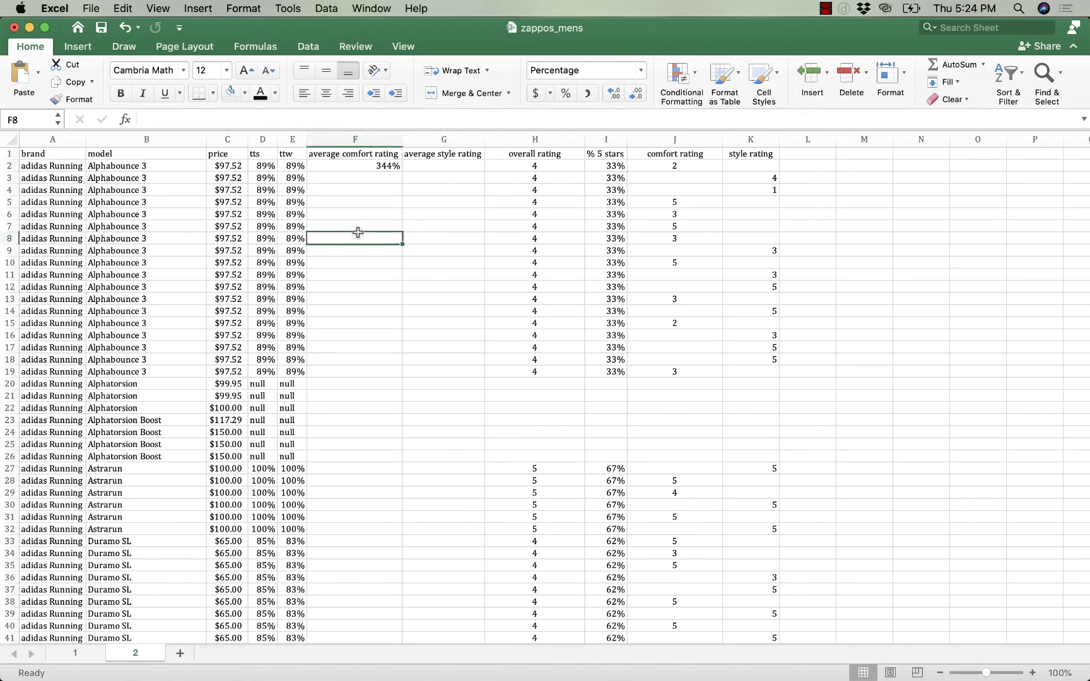
left_click(349, 139)
left_click_drag(350, 140, 436, 138)
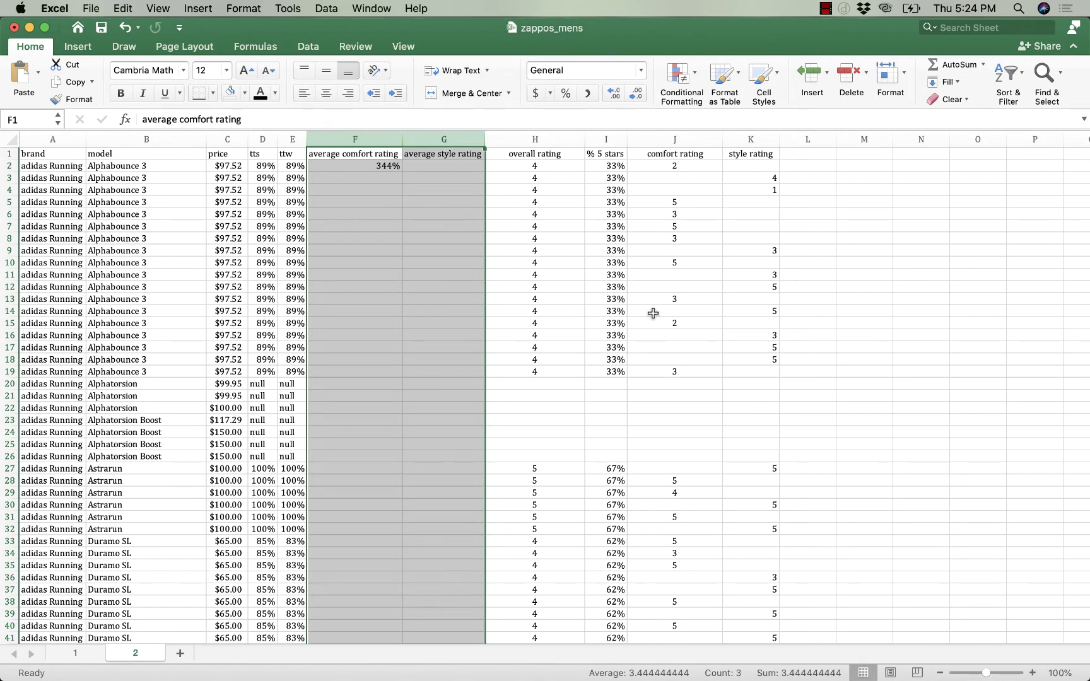
left_click(638, 71)
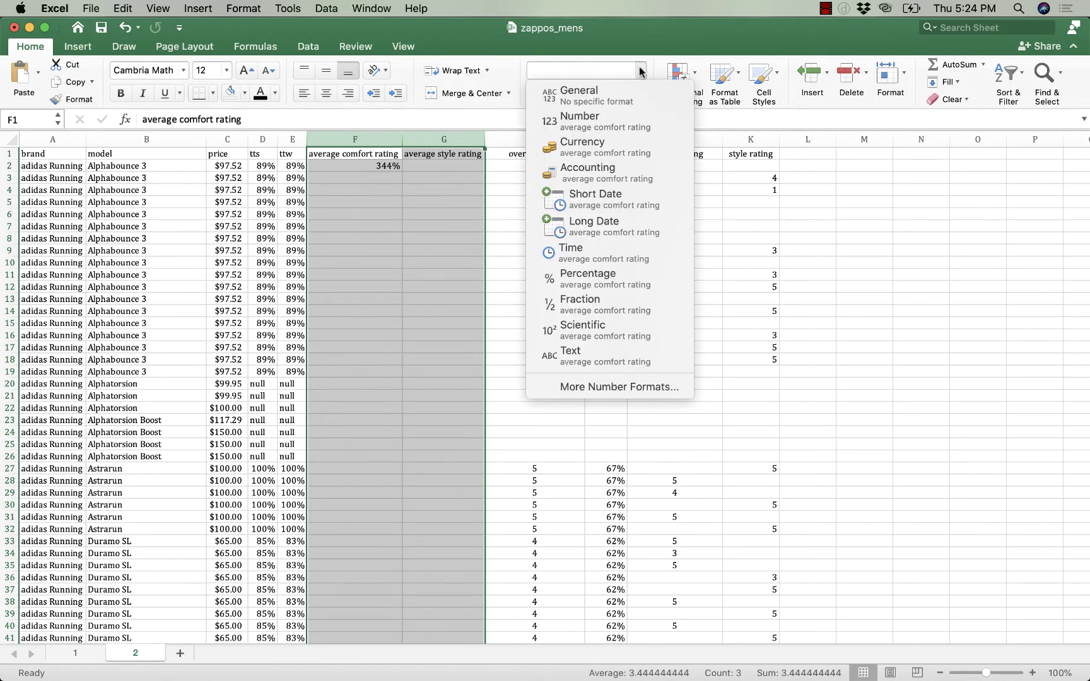
left_click(579, 119)
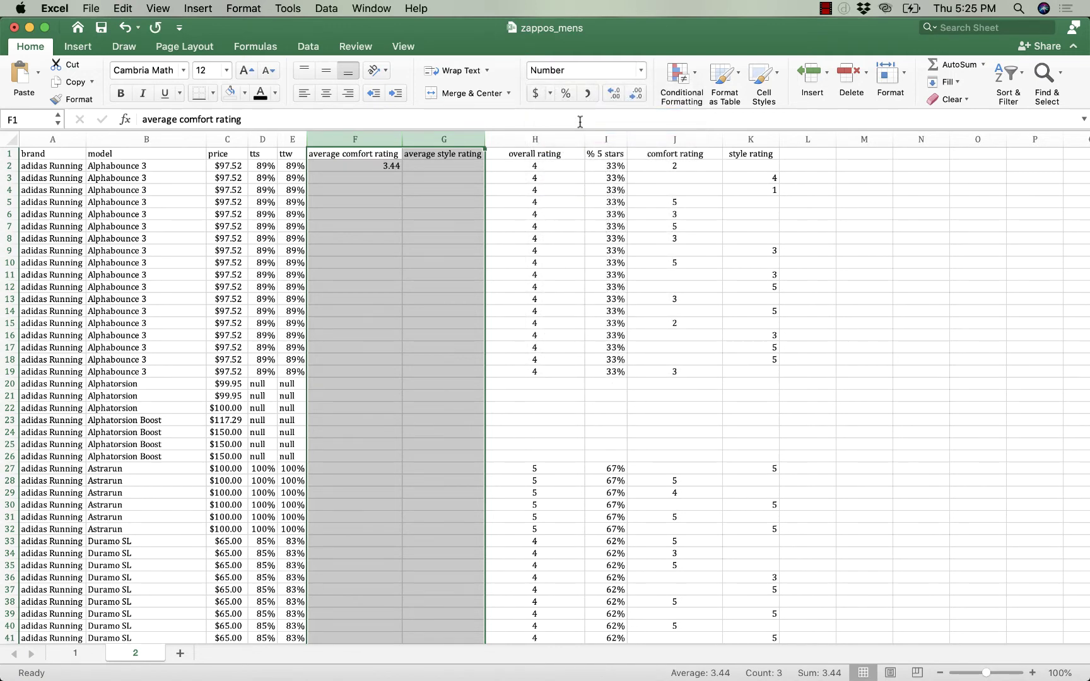
left_click(325, 93)
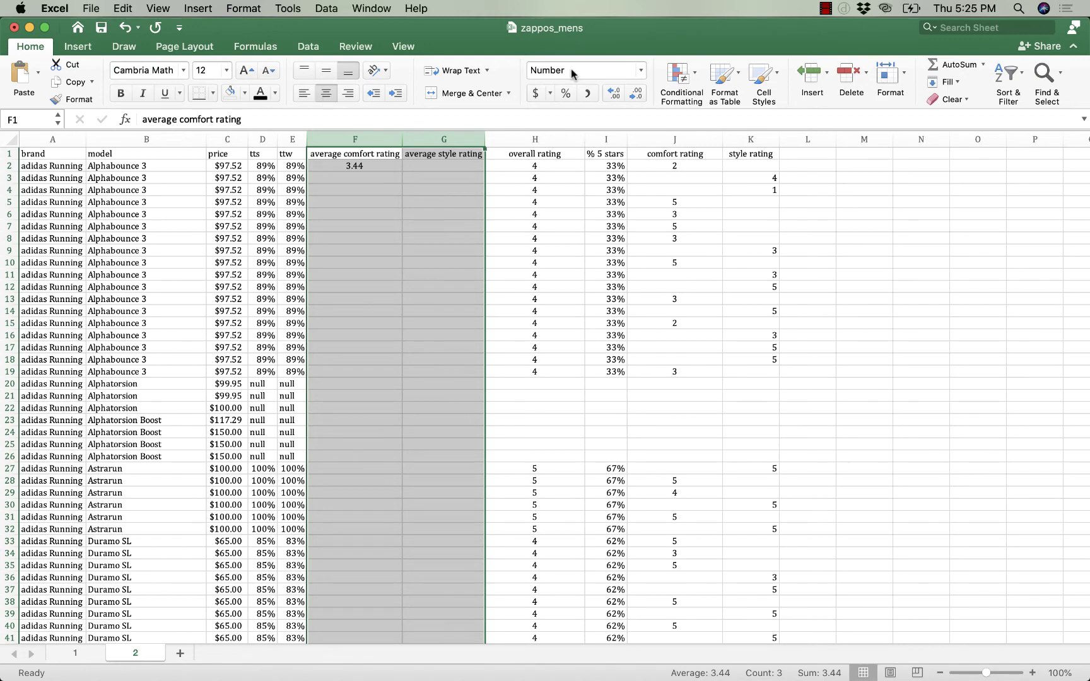
left_click(613, 94)
left_click(634, 96)
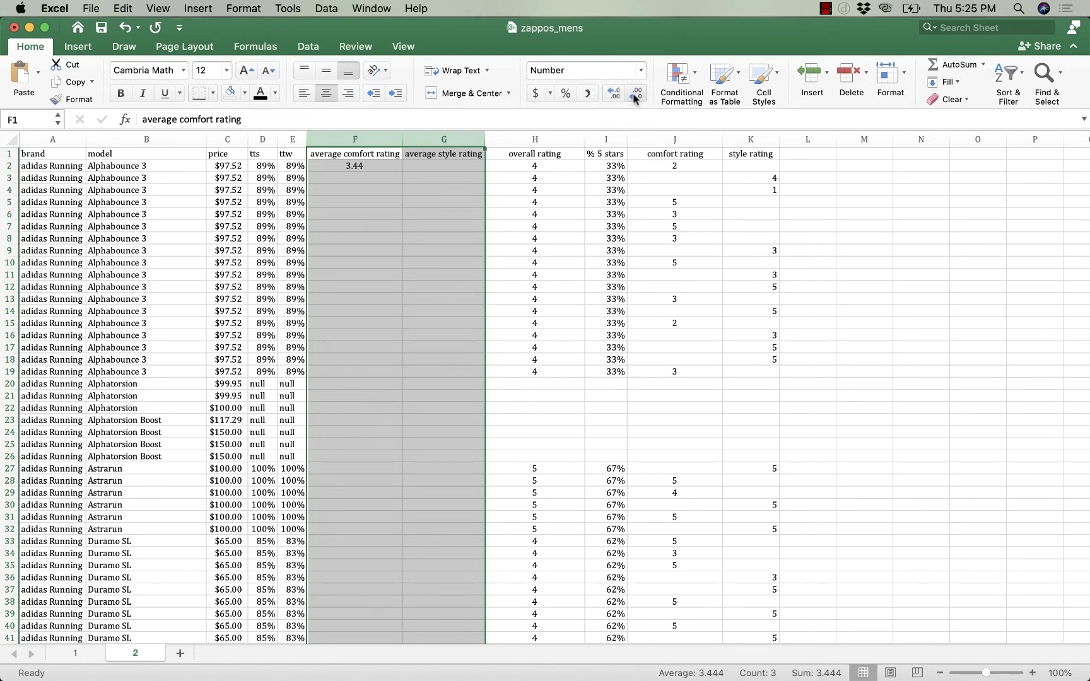
left_click(370, 223)
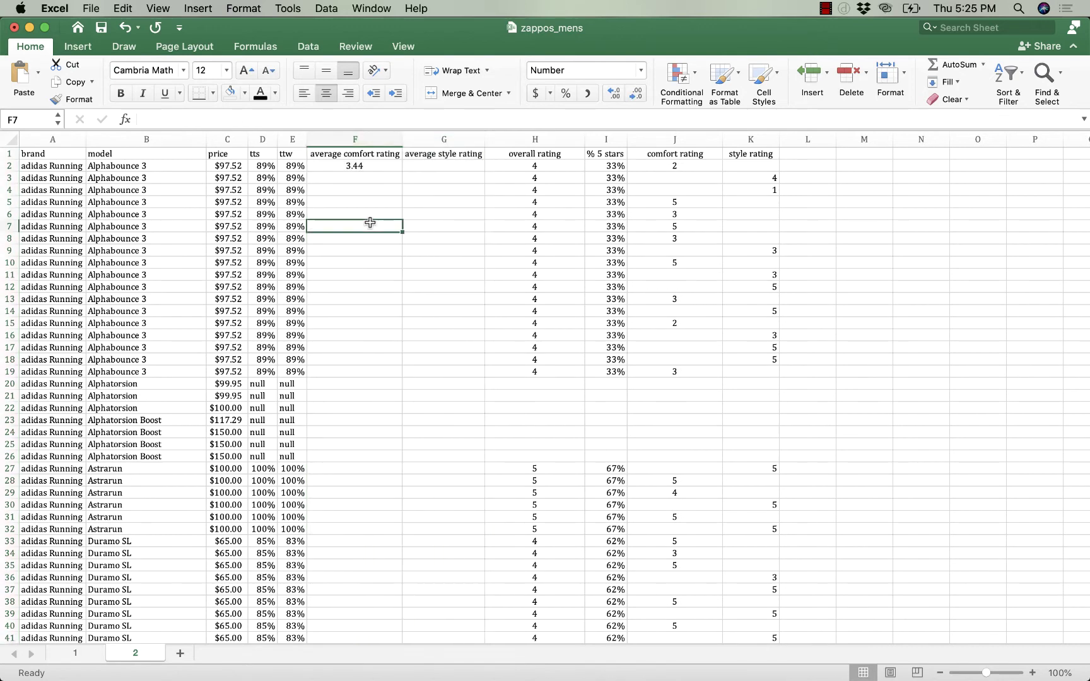
Fill the average comfort rating formula from F2 down the whole column and check the filled rows
left_click(377, 165)
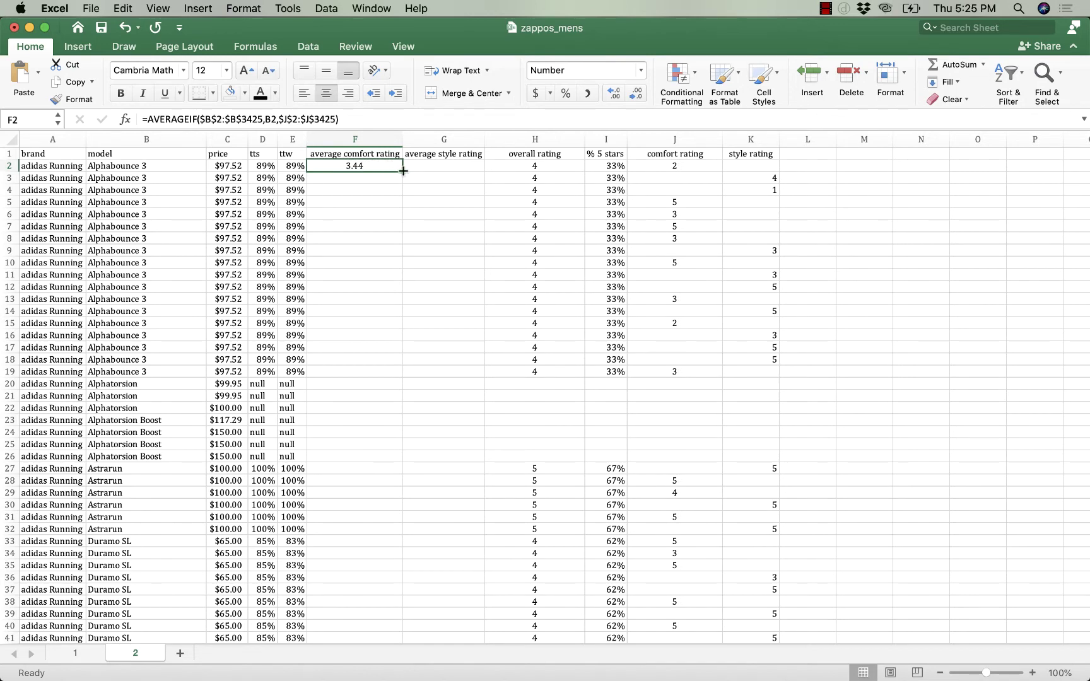
double_click(403, 171)
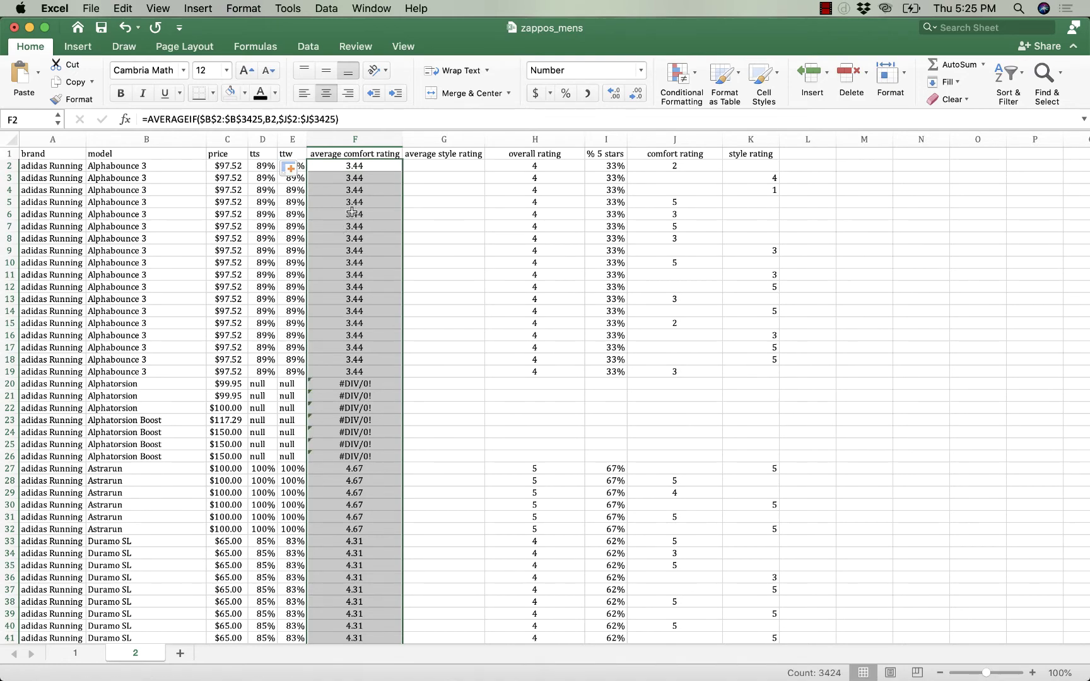
scroll(348, 296, "down", 5)
scroll(348, 295, "down", 10)
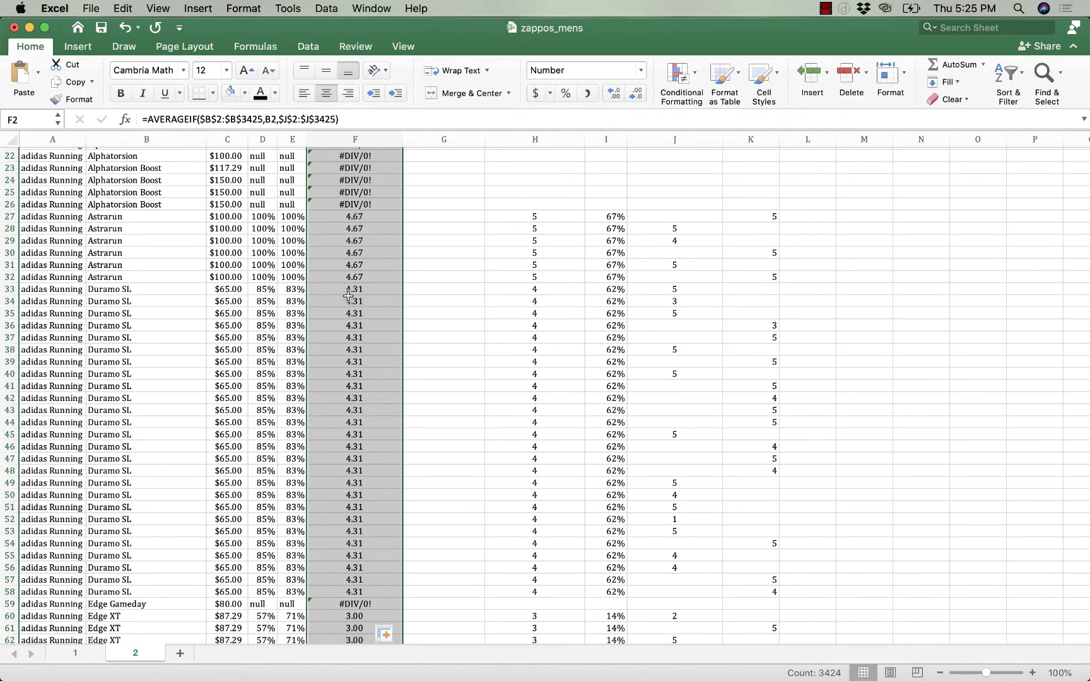
scroll(349, 295, "up", 13)
left_click(348, 391)
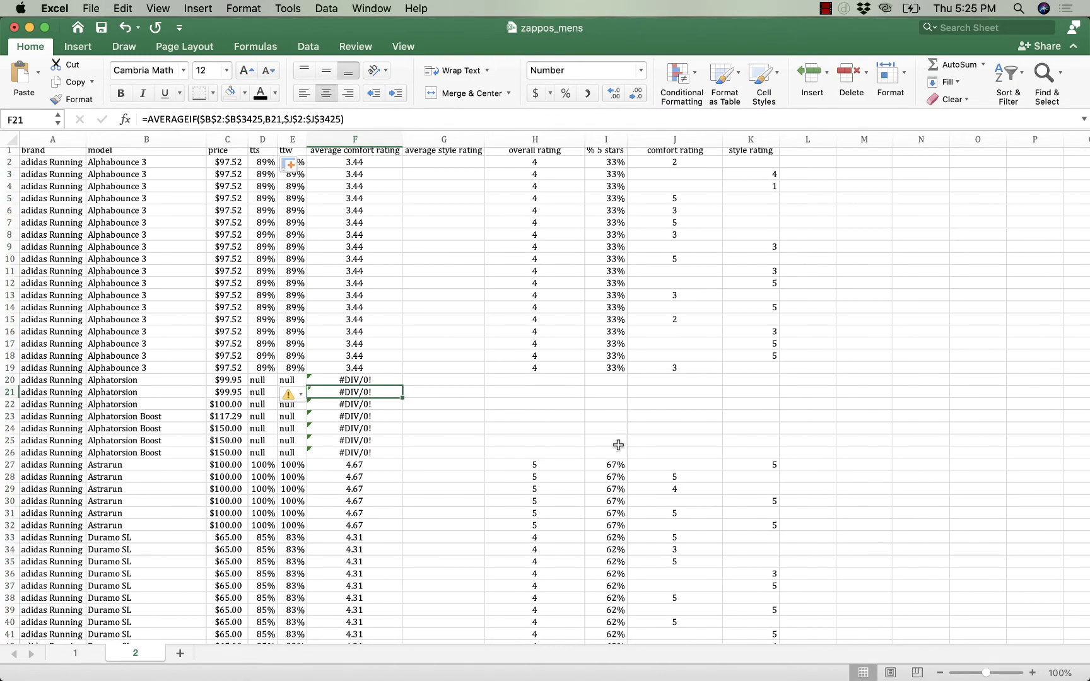
left_click(476, 434)
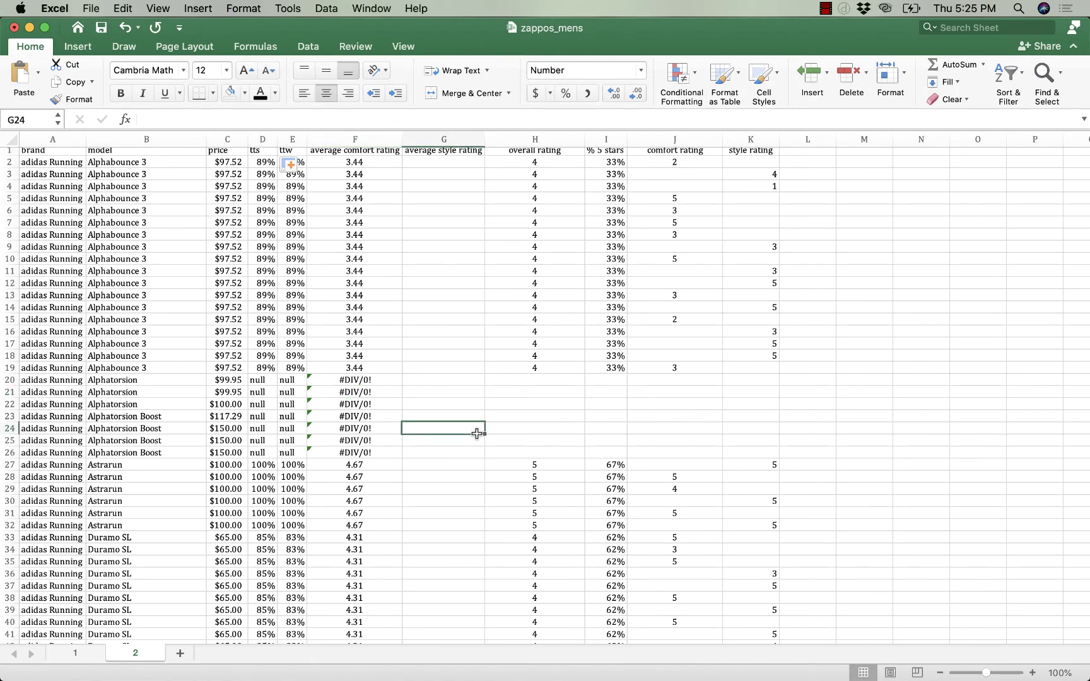
scroll(476, 434, "up", 1)
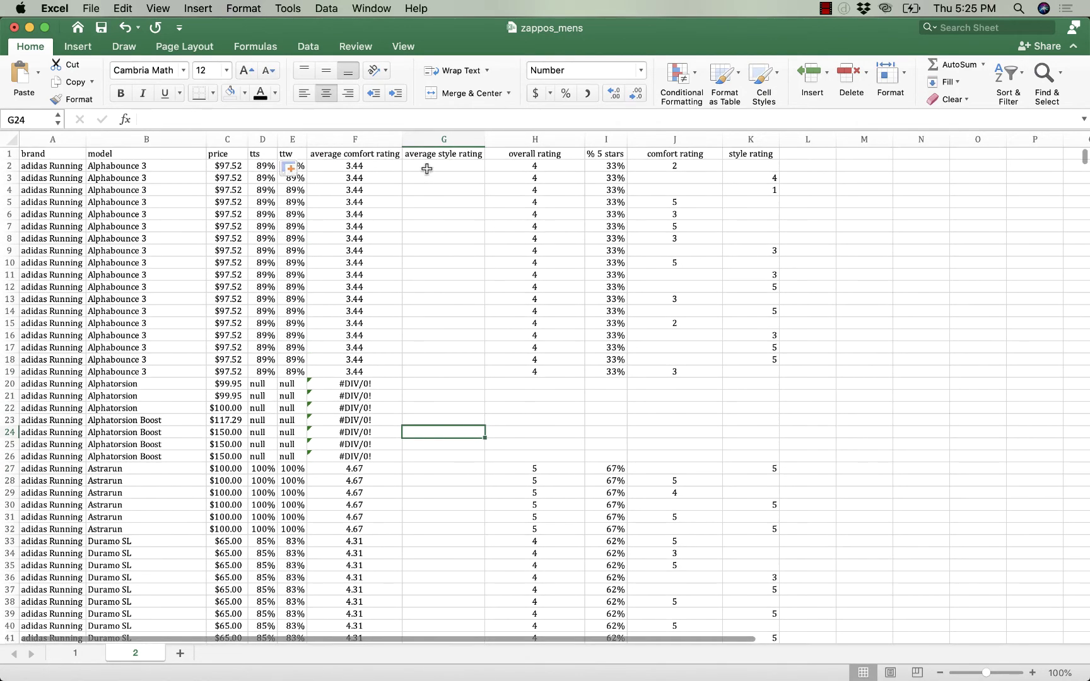
left_click(428, 167)
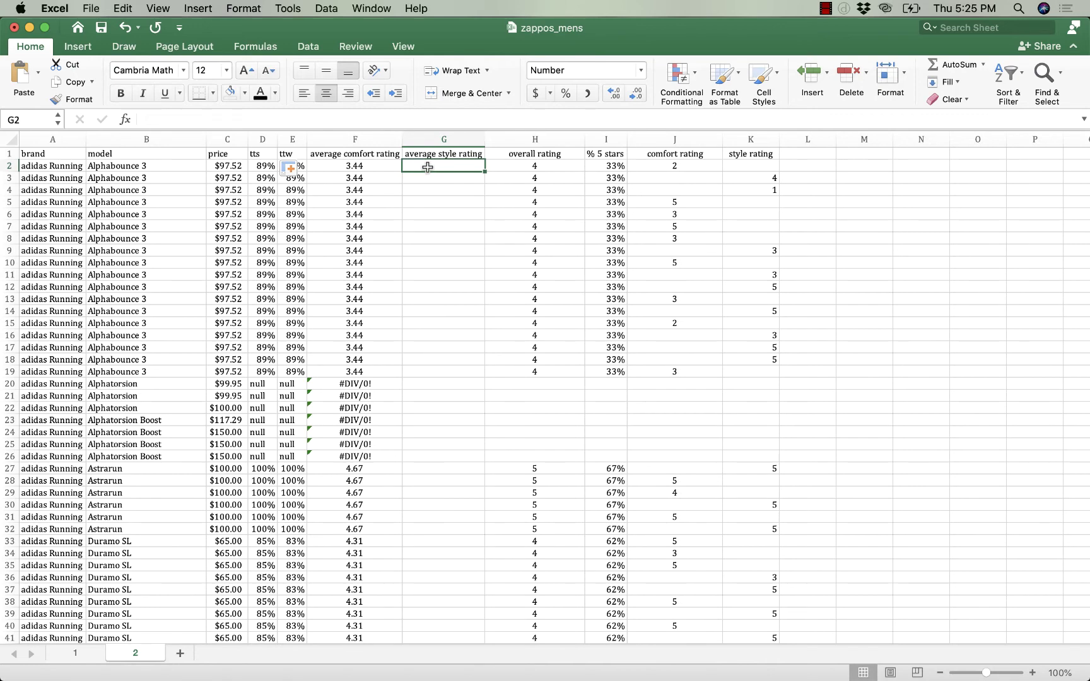
type("=")
key("BackSpace")
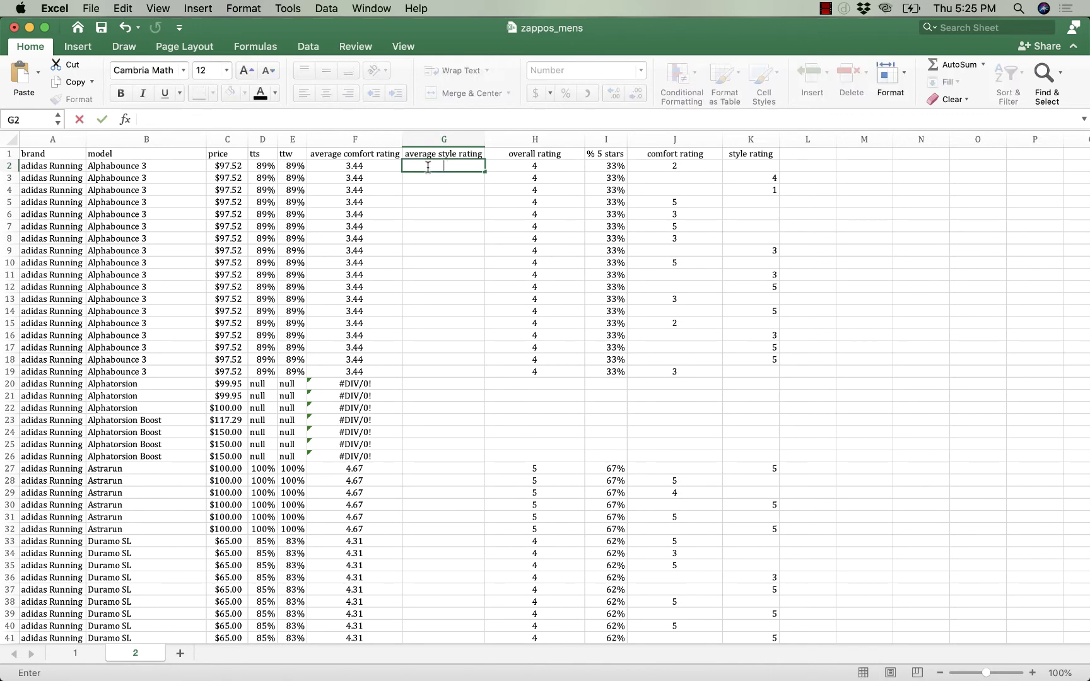
left_click(445, 231)
Copy the AVERAGEIF formula from F2 into G2 under average style rating
left_click(351, 167)
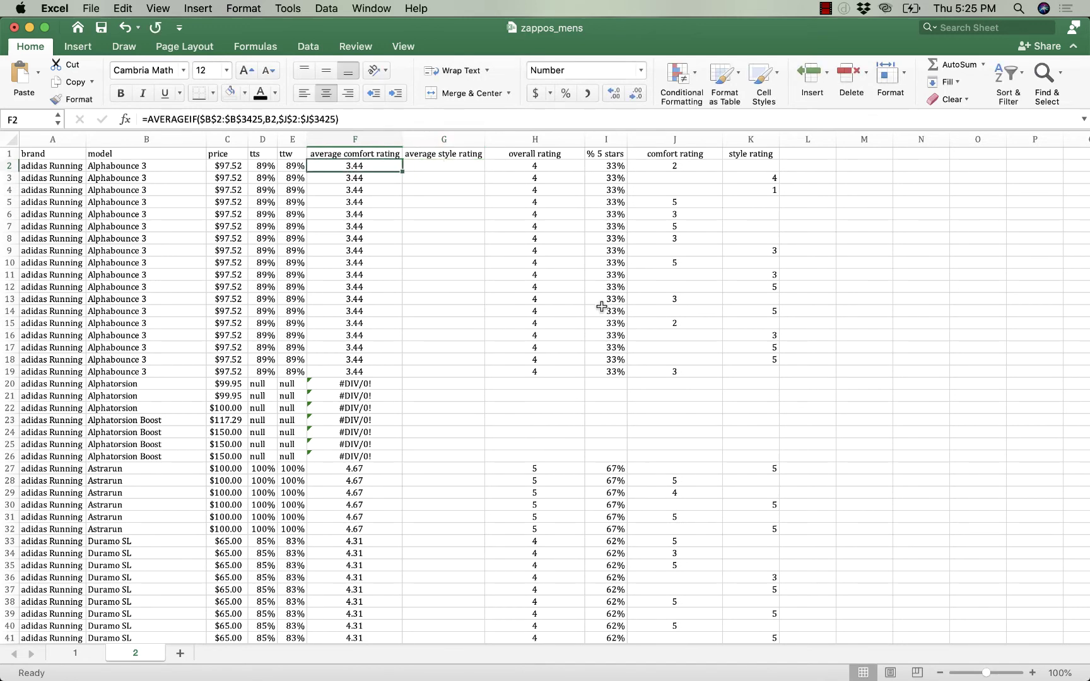
key("super+c")
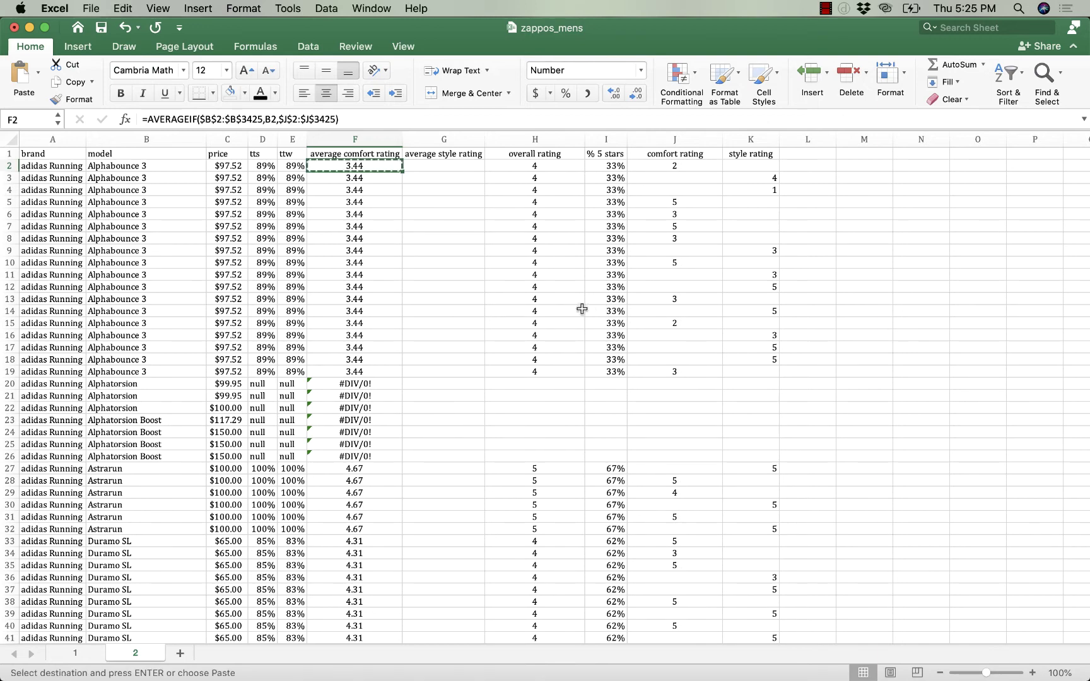
left_click(436, 165)
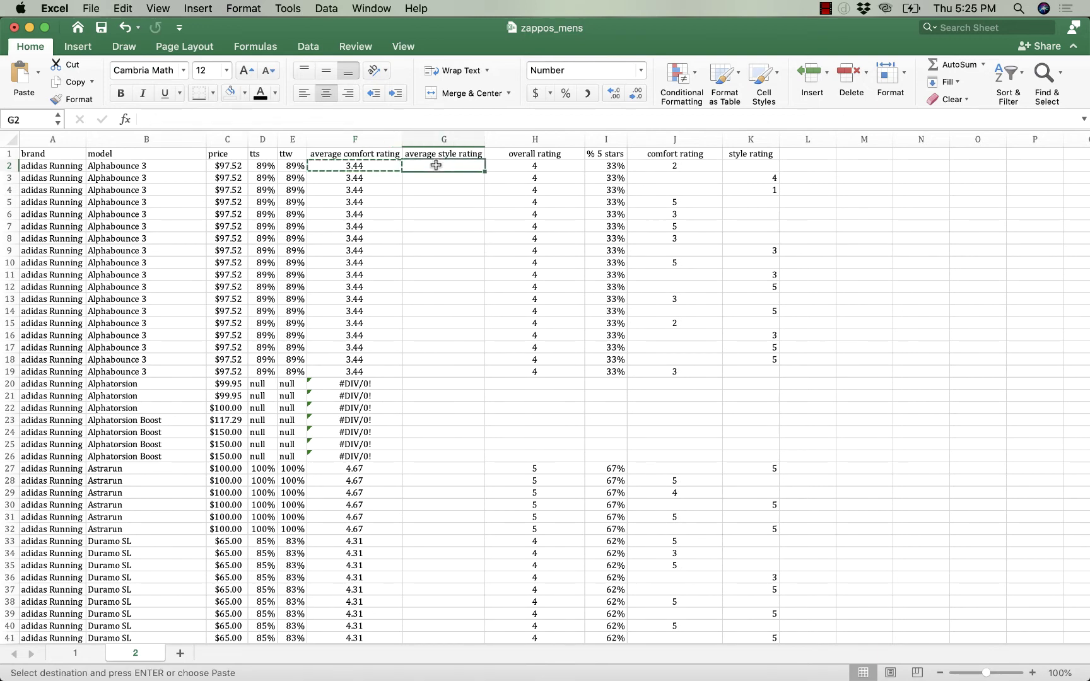
key("super+v")
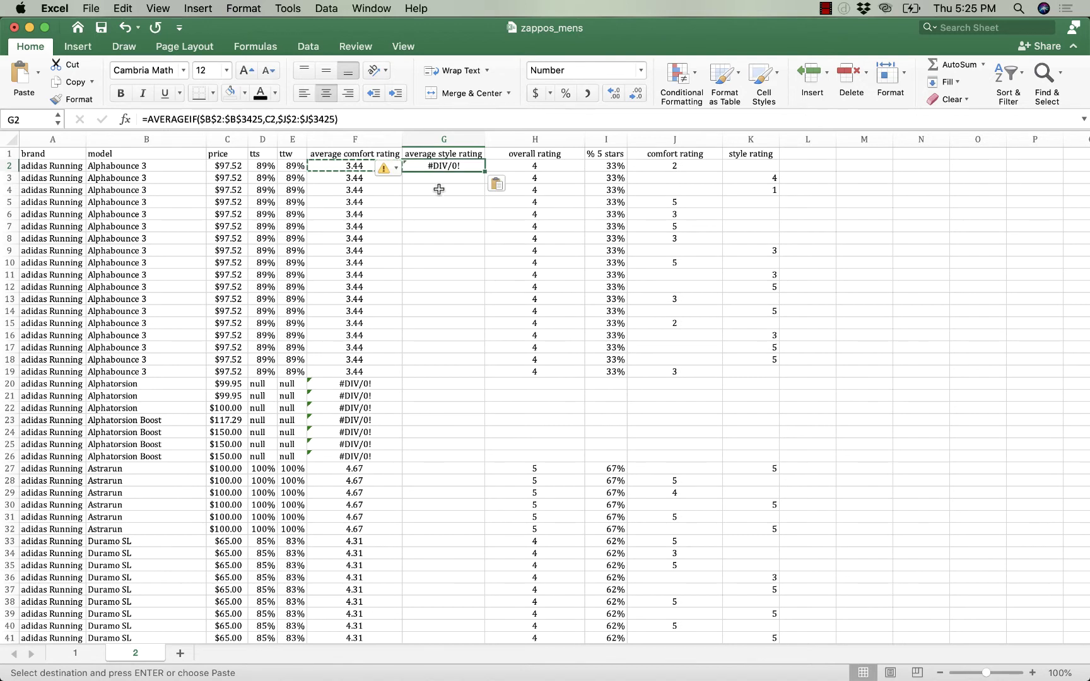
left_click(436, 192)
Change the criterion in the G2 AVERAGEIF formula to the model name in B2
left_click(445, 165)
double_click(445, 165)
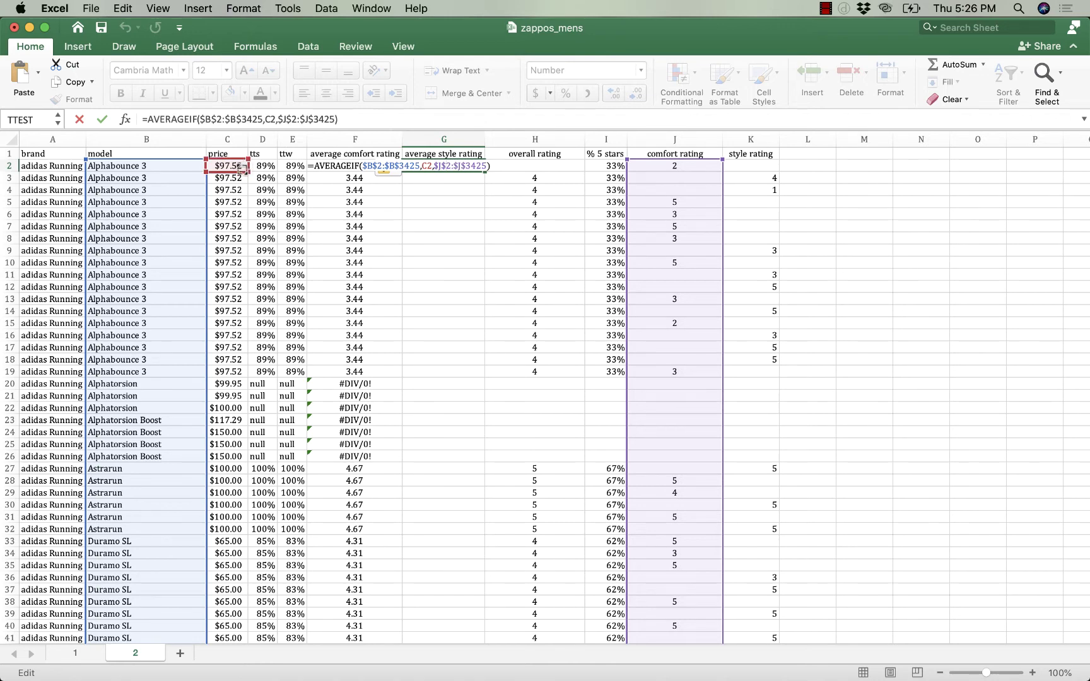
left_click_drag(246, 168, 102, 165)
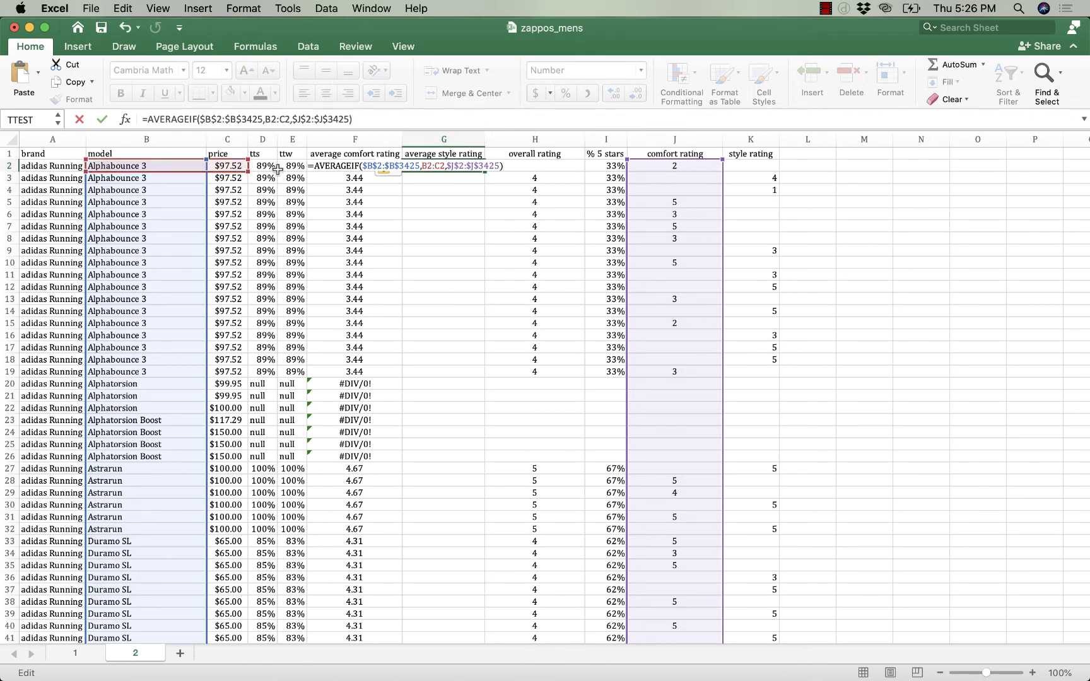
left_click_drag(250, 172, 182, 167)
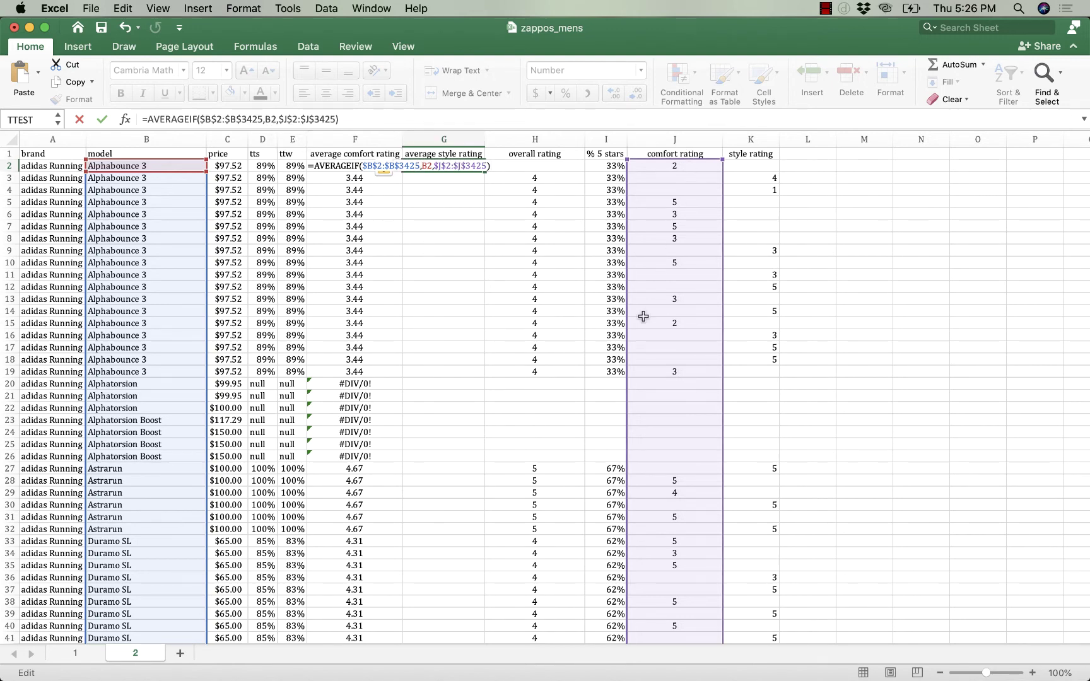
Change the average range in the G2 formula to the style ratings $K$2:$K$3425 and enter the formula
left_click(289, 119)
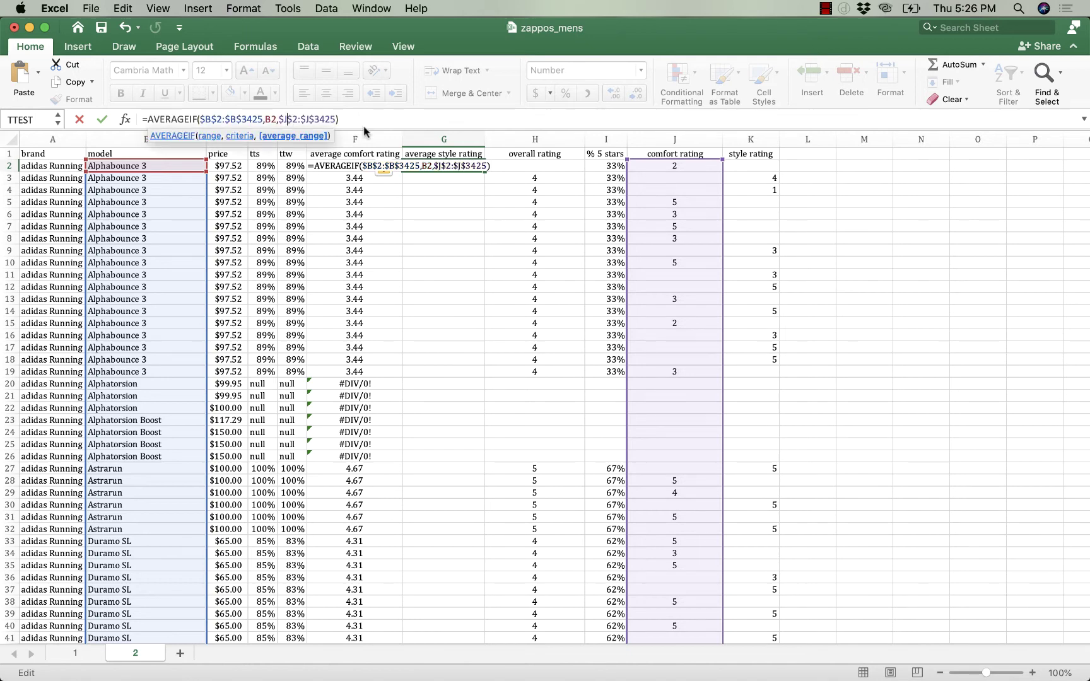
key("BackSpace")
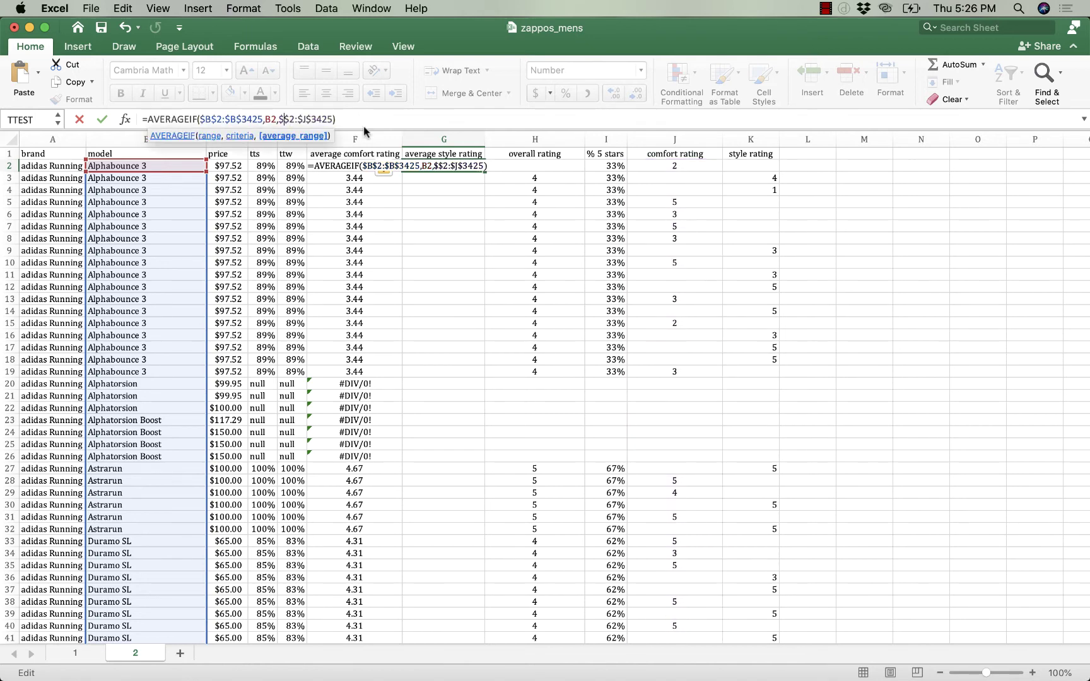
type("K")
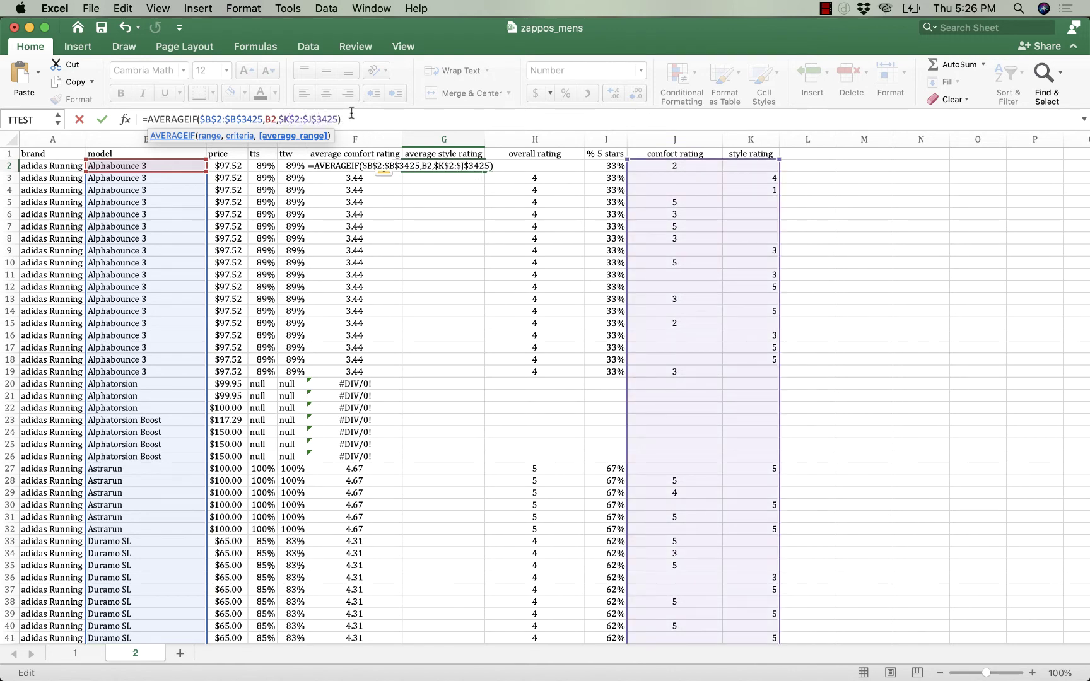
key("BackSpace")
type("K")
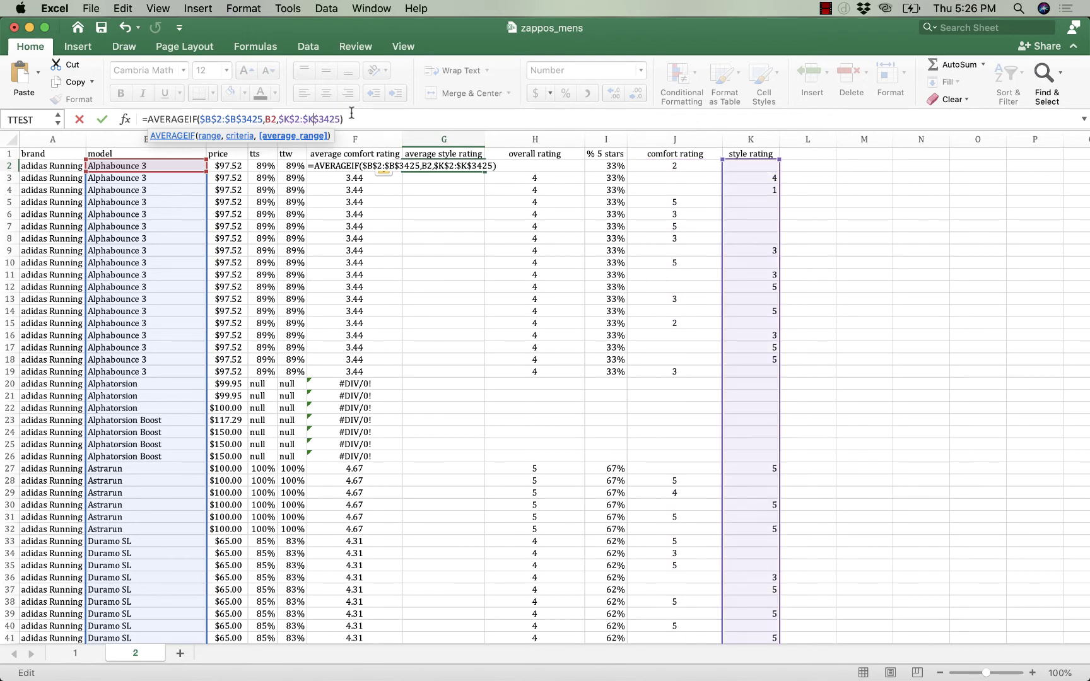
key("Return")
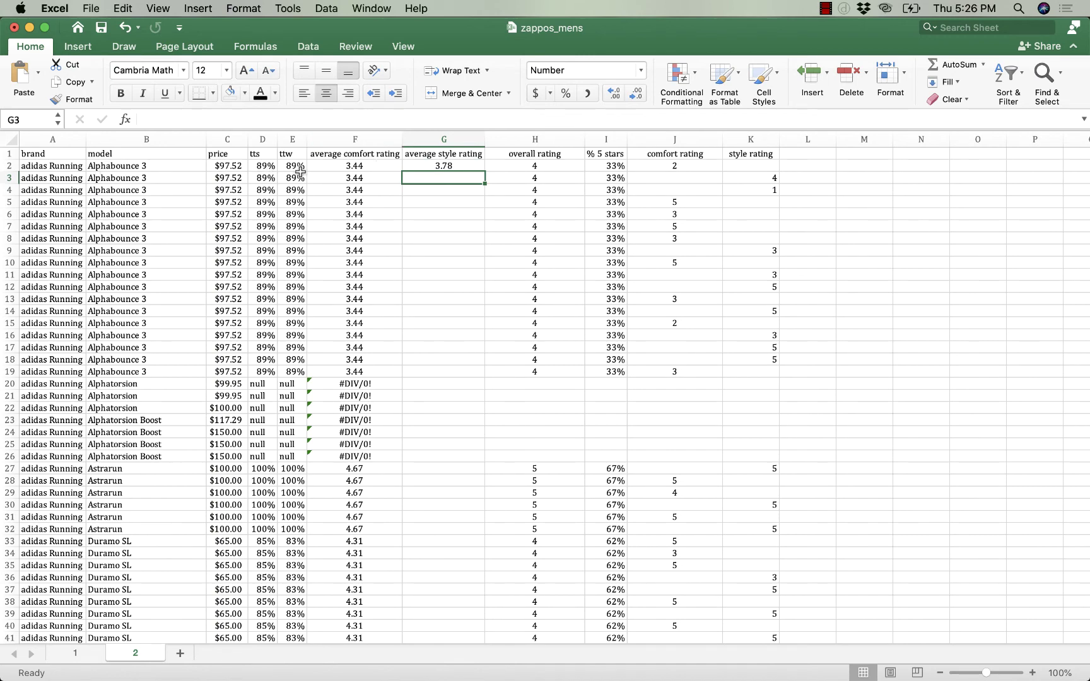
Fill the average style rating formula from G2 down the whole column
left_click(350, 167)
left_click(423, 164)
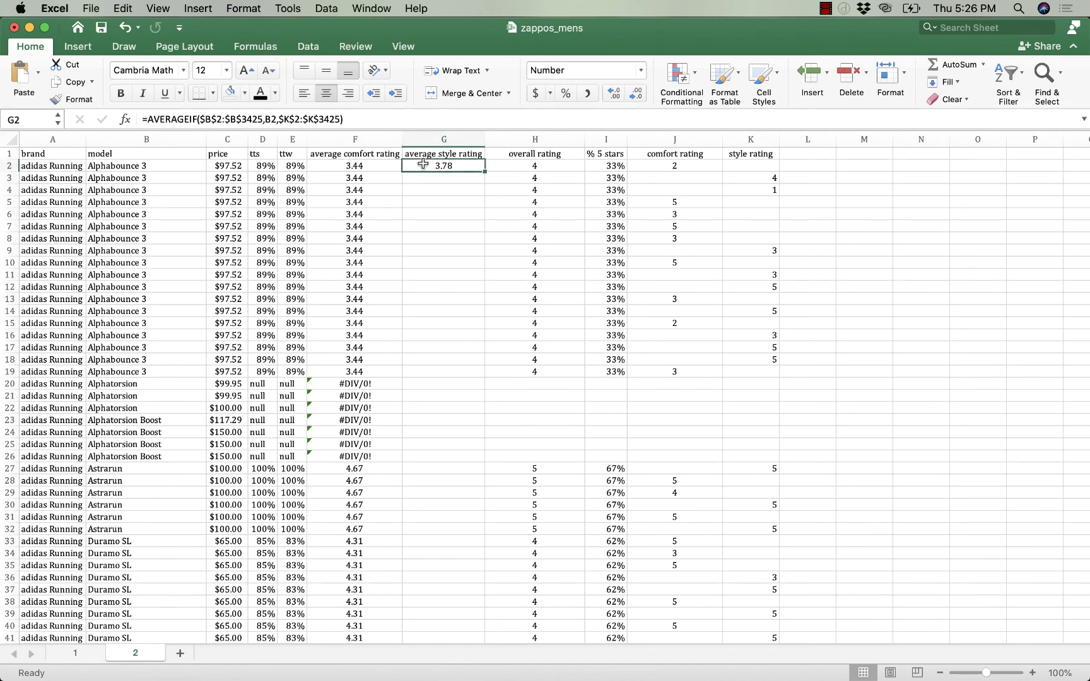
double_click(485, 168)
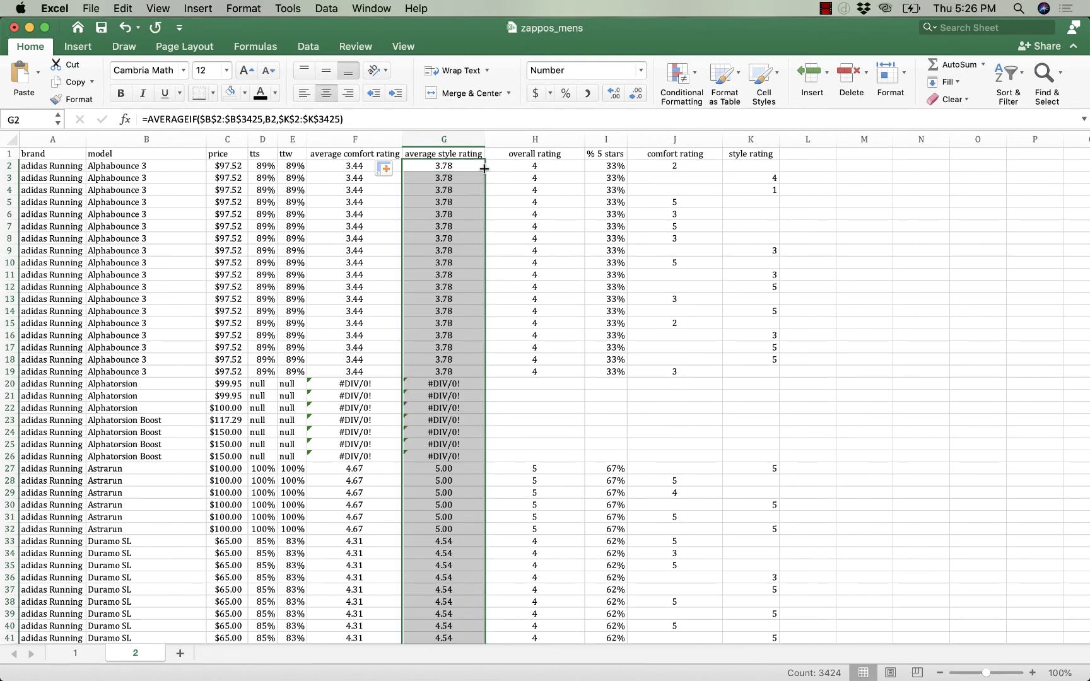
left_click(853, 357)
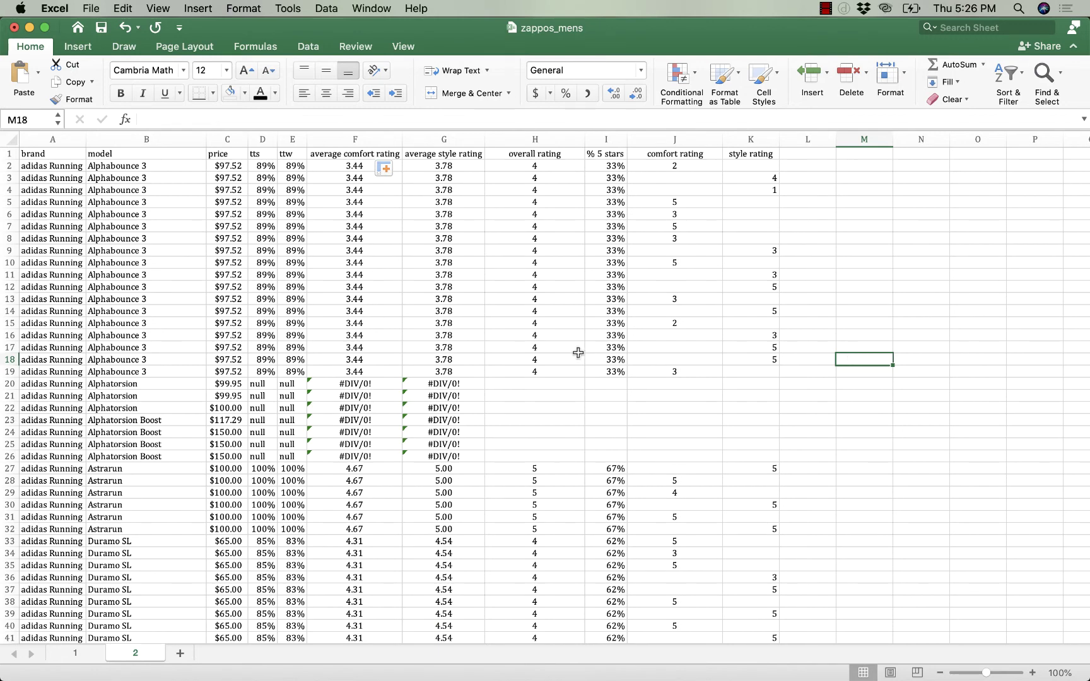
Check the filled AVERAGEIF formulas in the average comfort and style rating columns and examine the rows with #DIV/0! errors
left_click(367, 311)
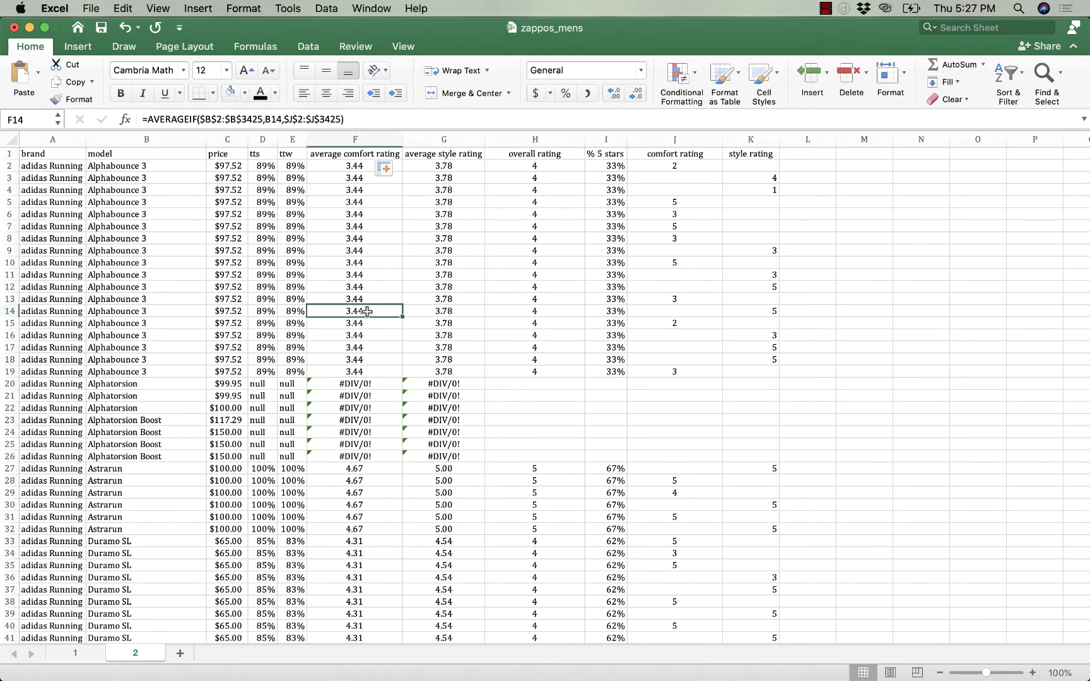
left_click(435, 313)
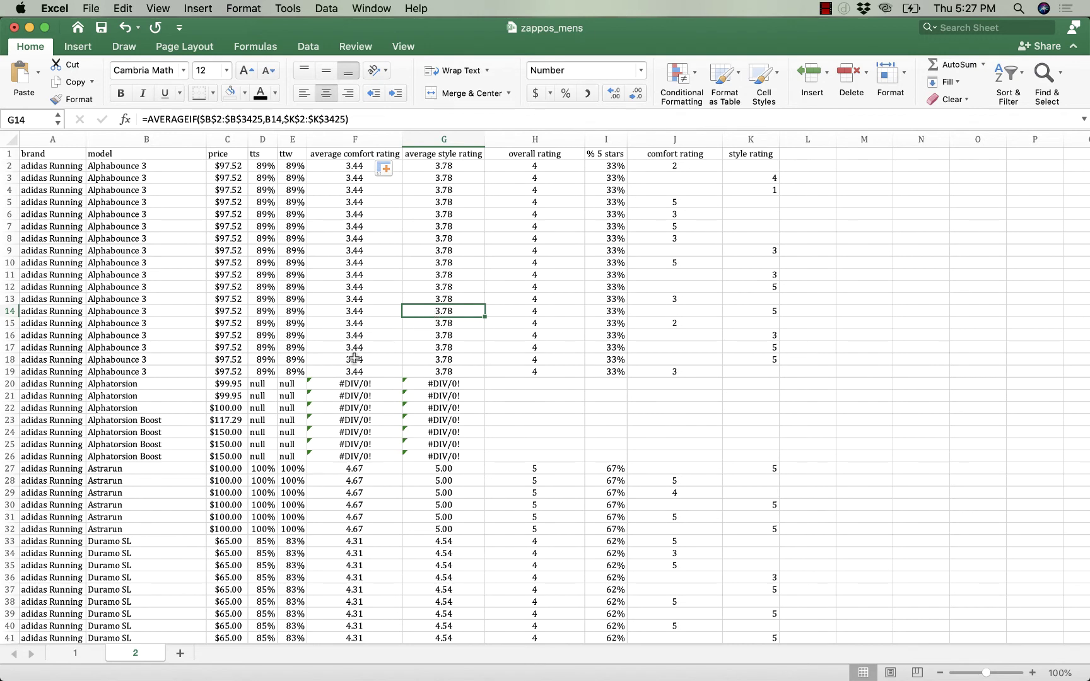
left_click_drag(11, 383, 11, 457)
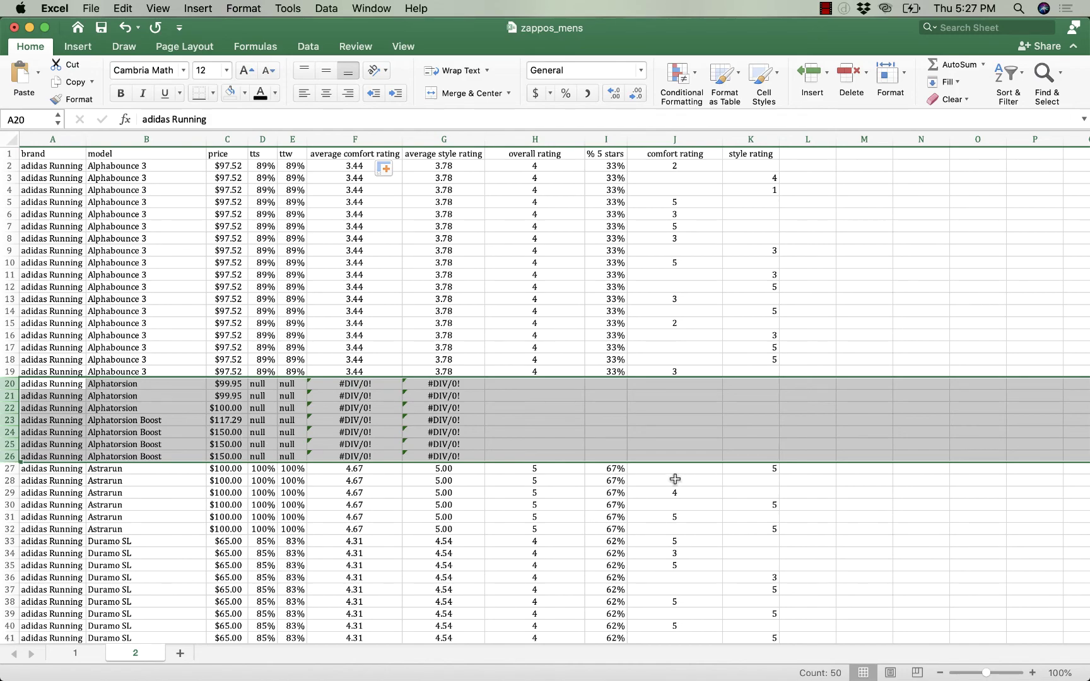
scroll(675, 479, "down", 10)
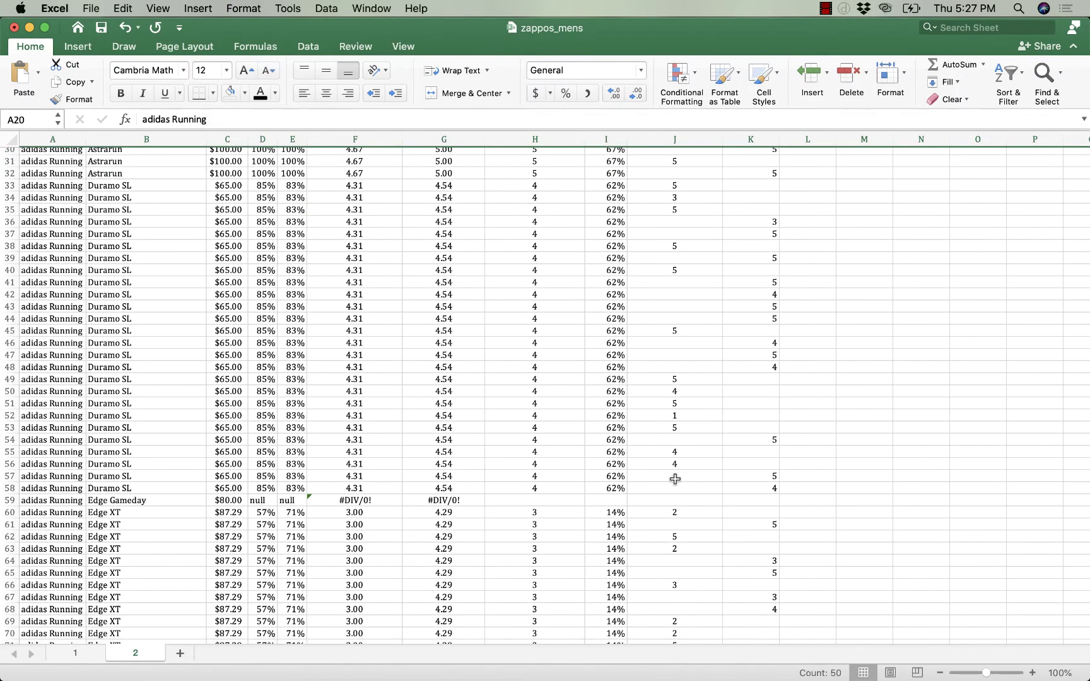
scroll(675, 480, "down", 4)
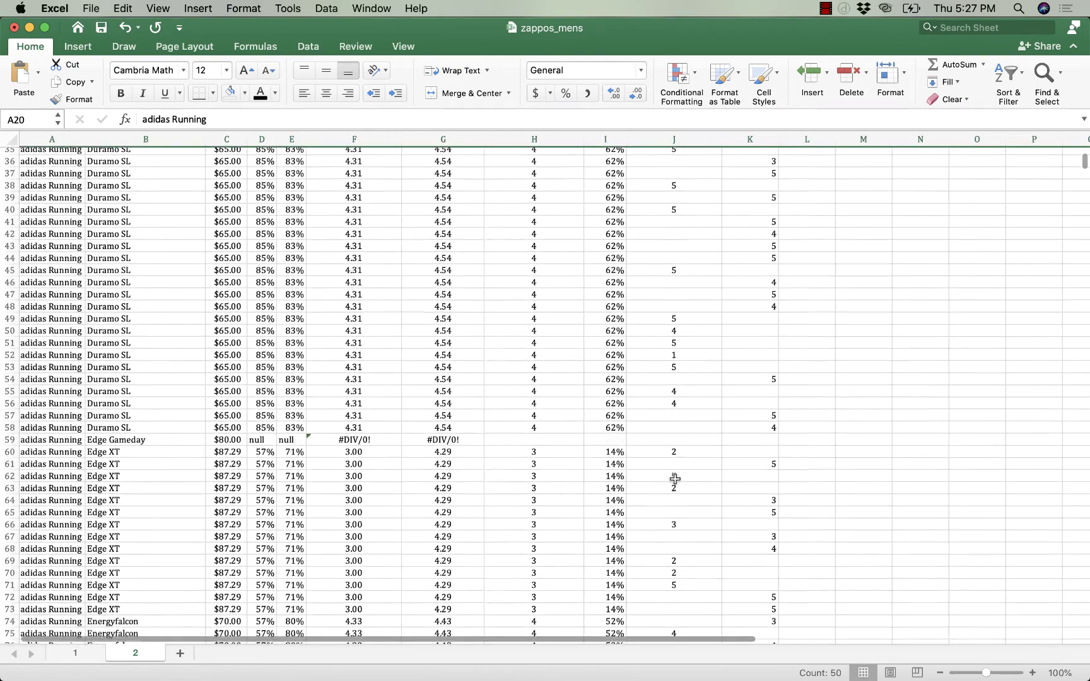
scroll(675, 480, "down", 1)
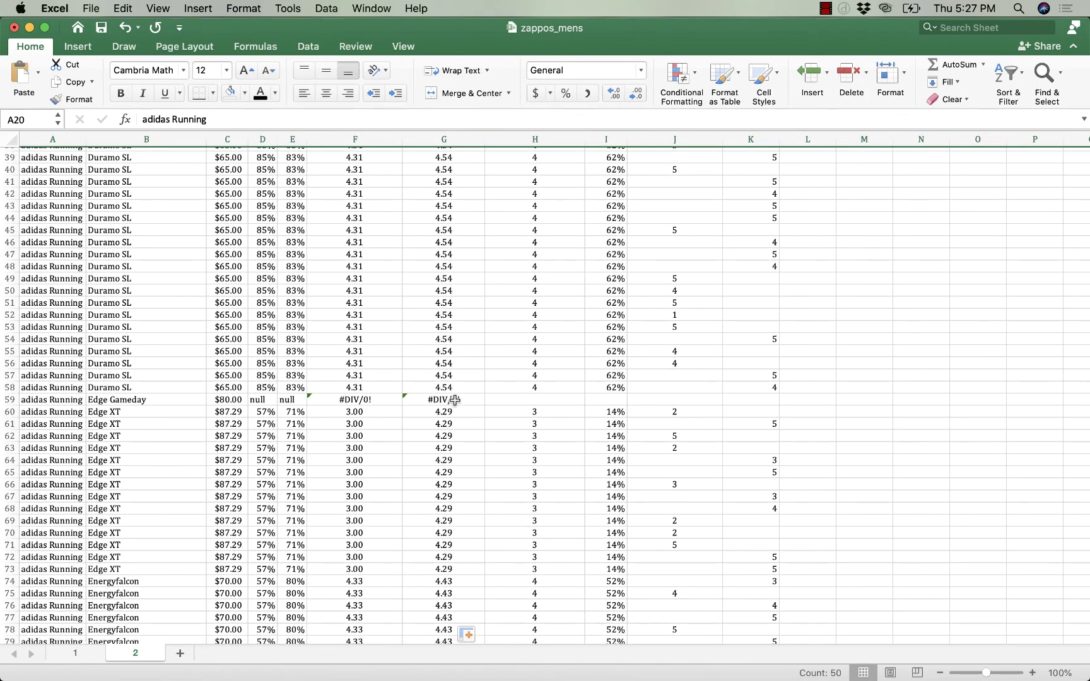
scroll(455, 399, "up", 15)
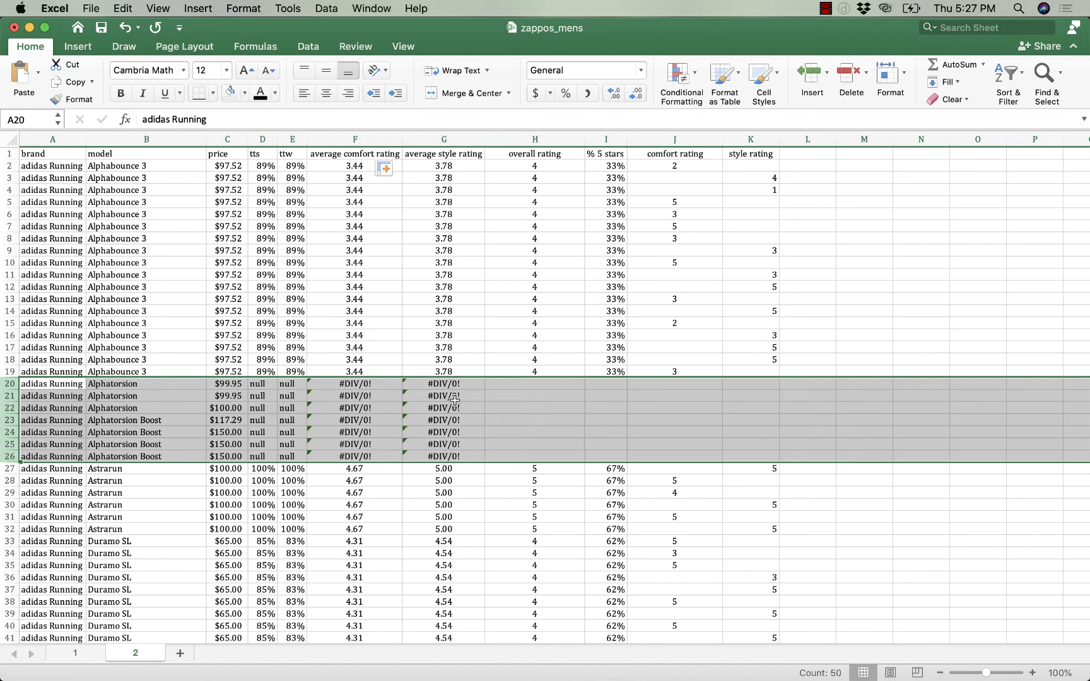
left_click(454, 400)
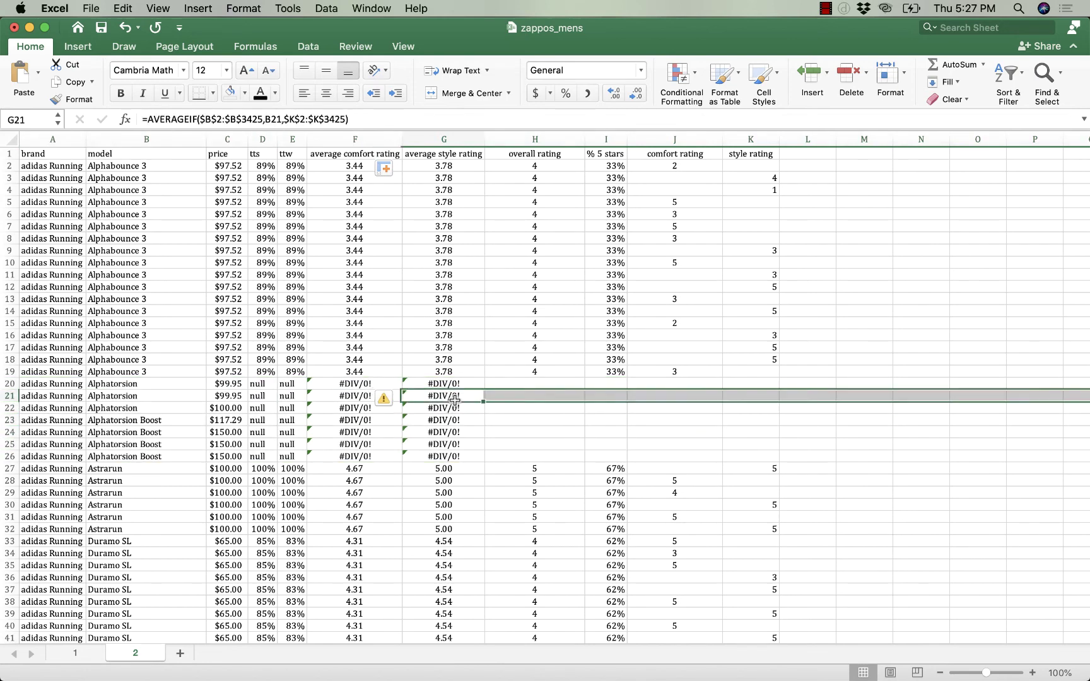
Select only the formula cells that return errors in the average comfort rating column using Go To Special
left_click(364, 139)
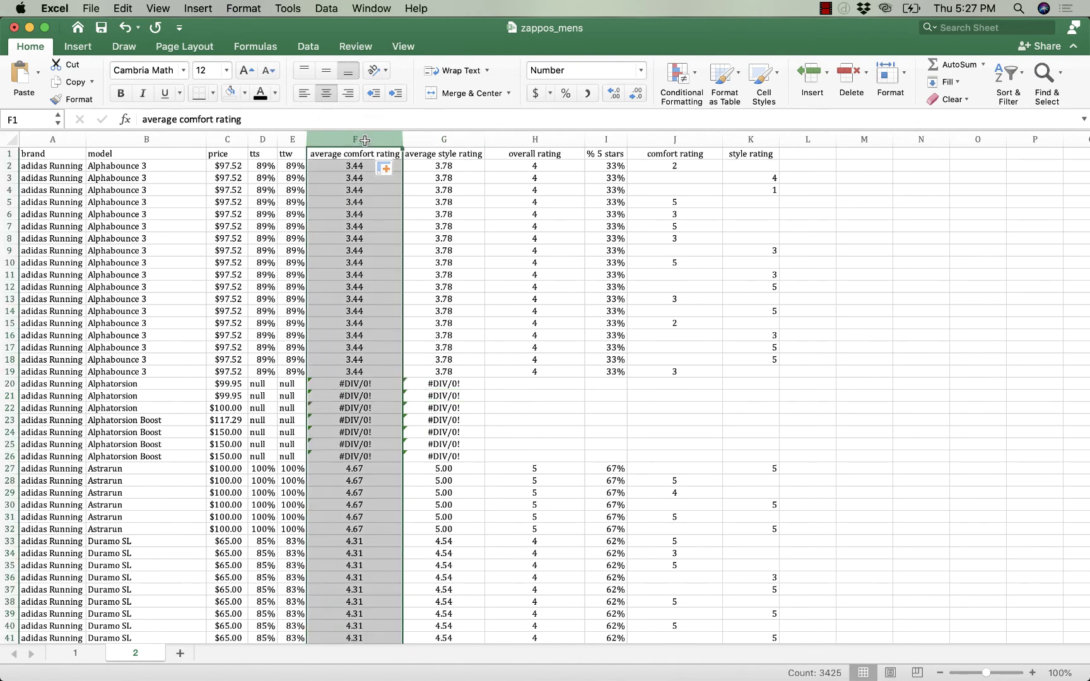
left_click(1062, 88)
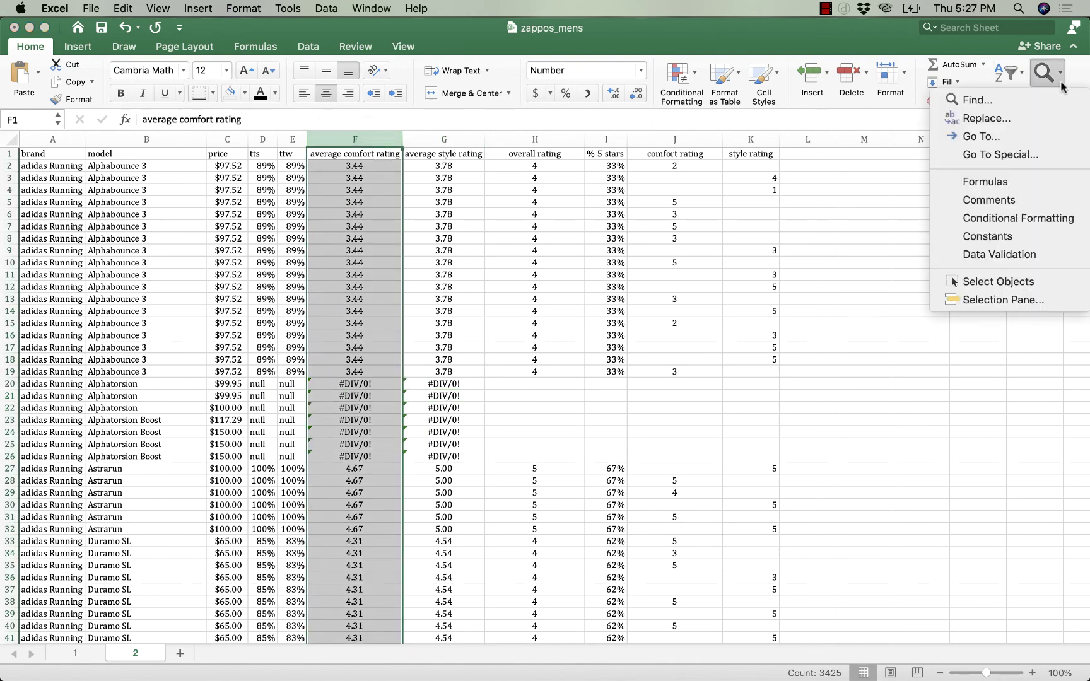
left_click(997, 137)
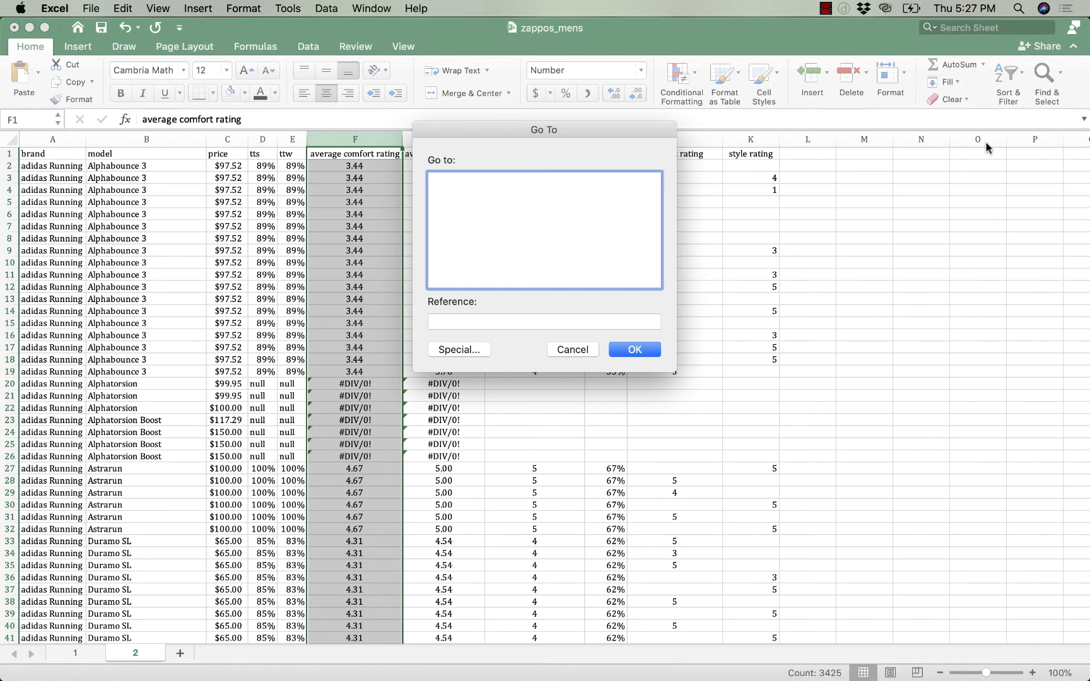
left_click(472, 349)
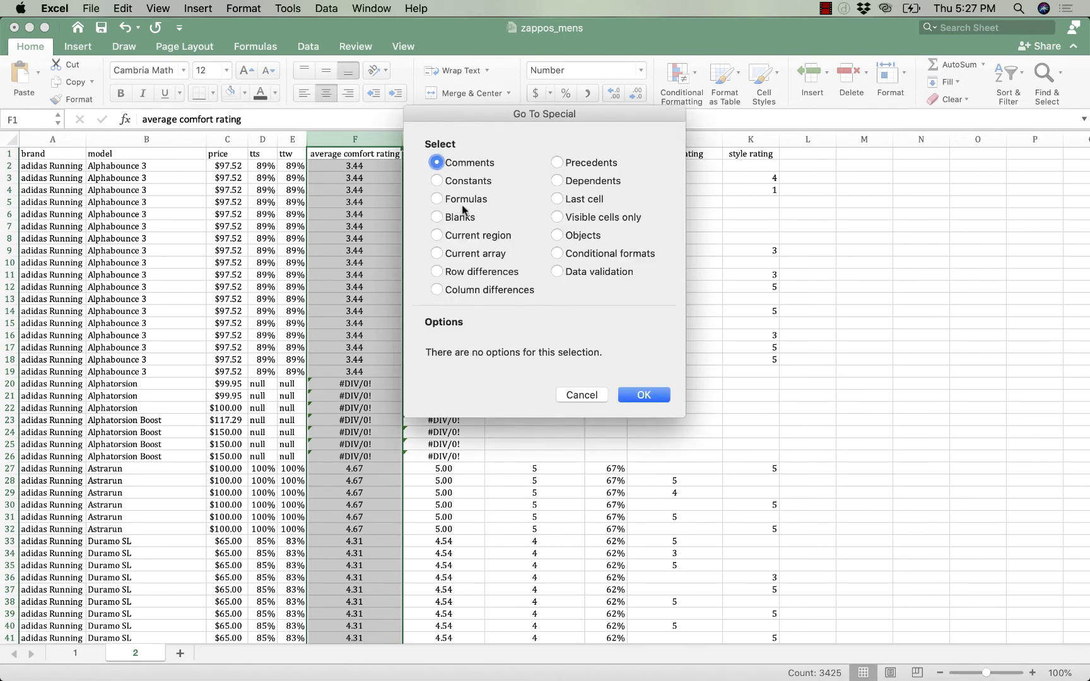
left_click(437, 199)
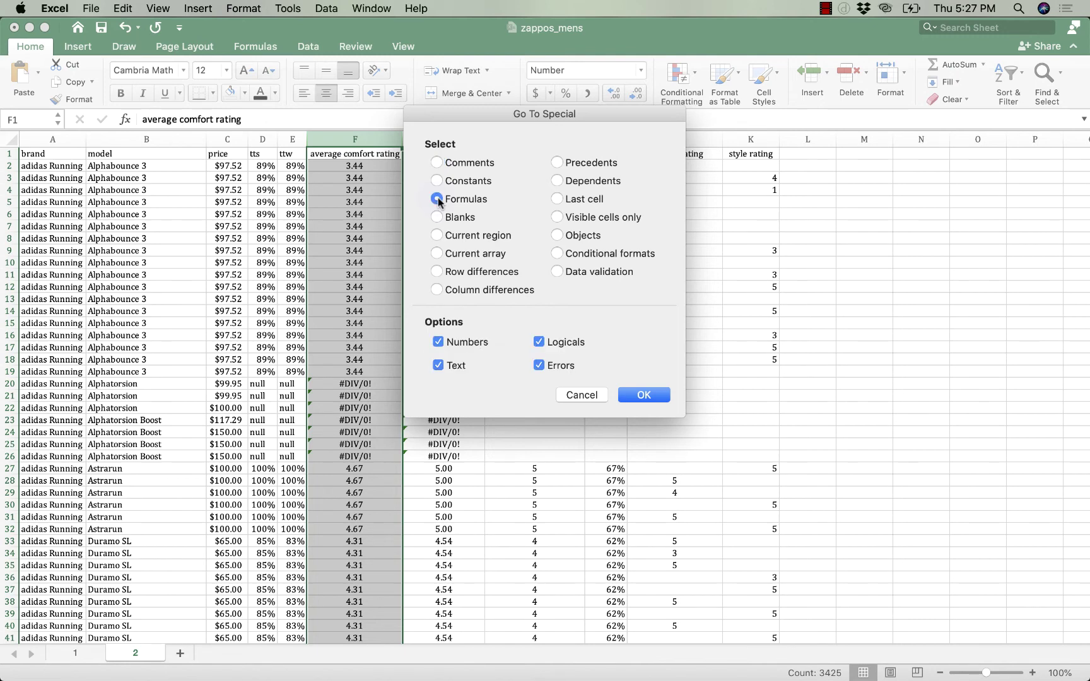
left_click(540, 342)
left_click(439, 344)
left_click(439, 367)
left_click(644, 396)
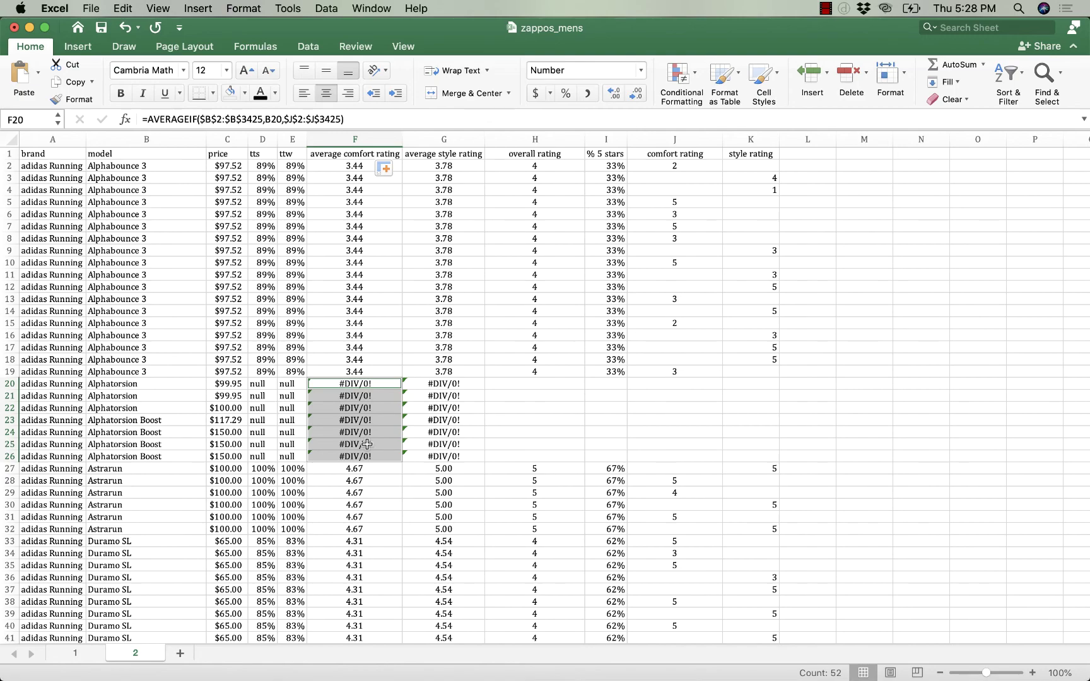
Delete the entire rows of the selected #DIV/0! cells and check the remaining shoe models
scroll(367, 444, "down", 20)
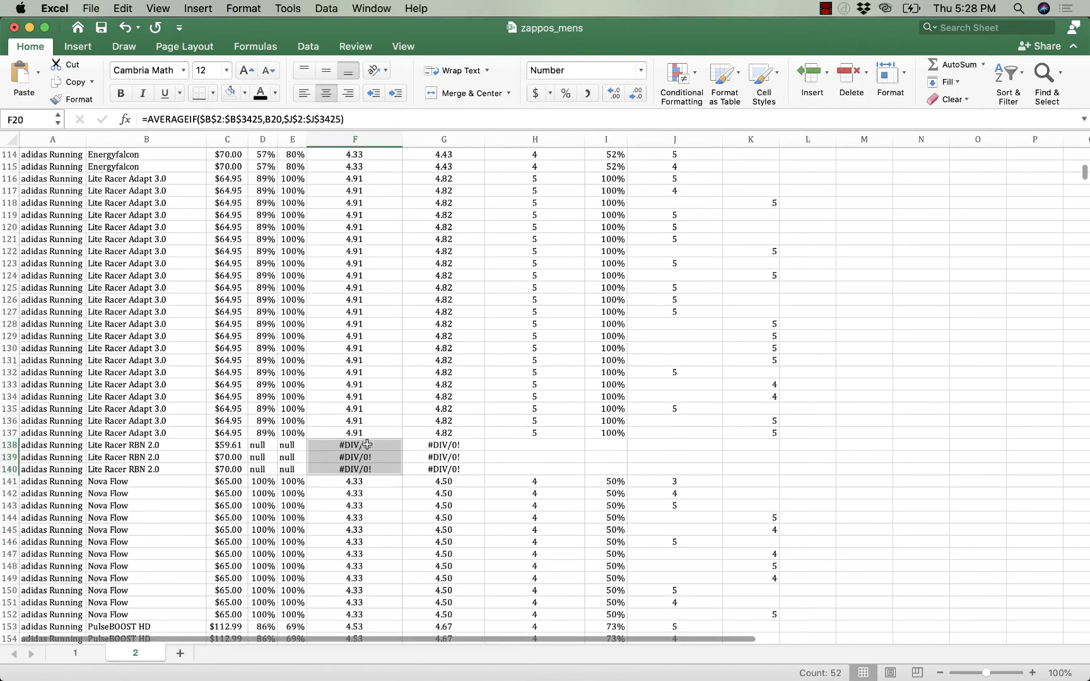
scroll(366, 444, "up", 20)
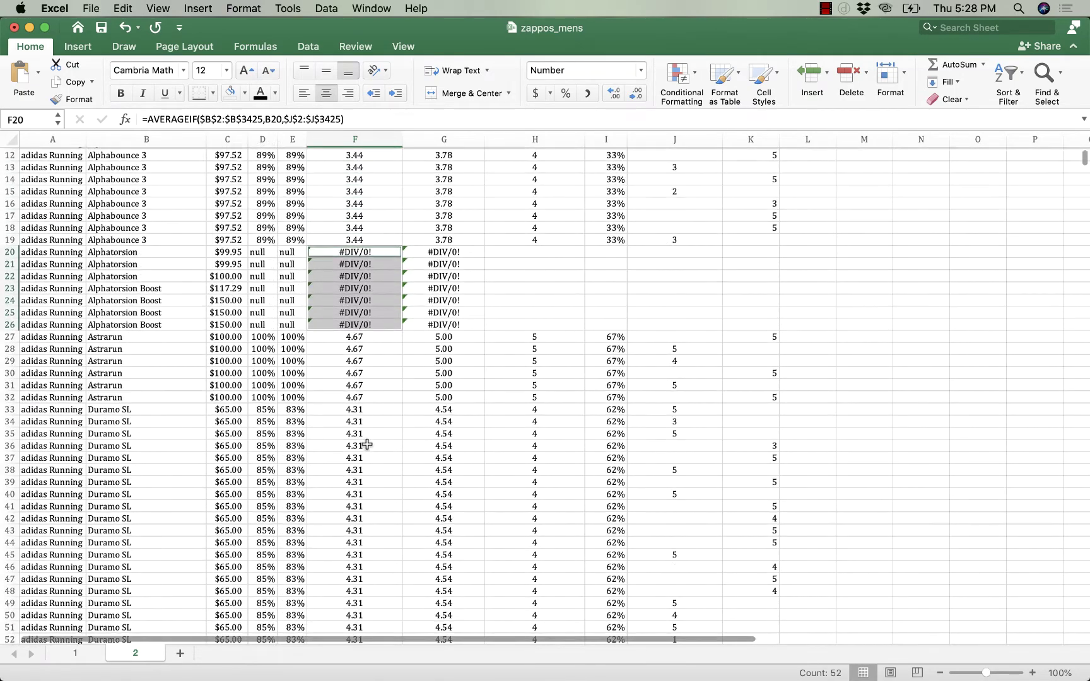
scroll(367, 444, "up", 3)
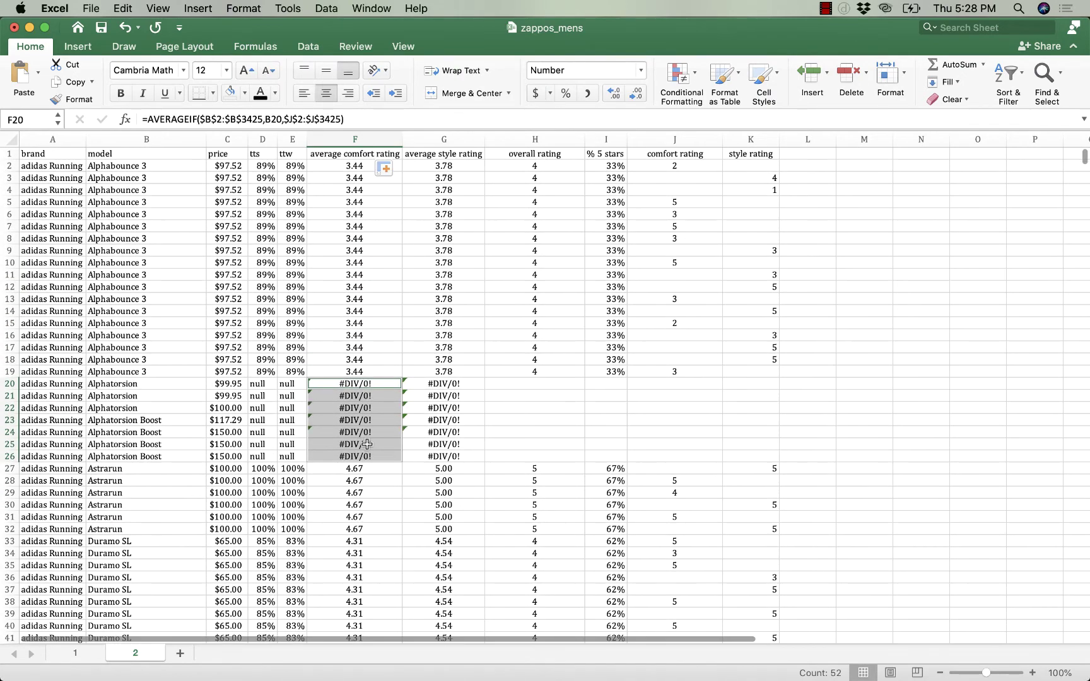
right_click(360, 436)
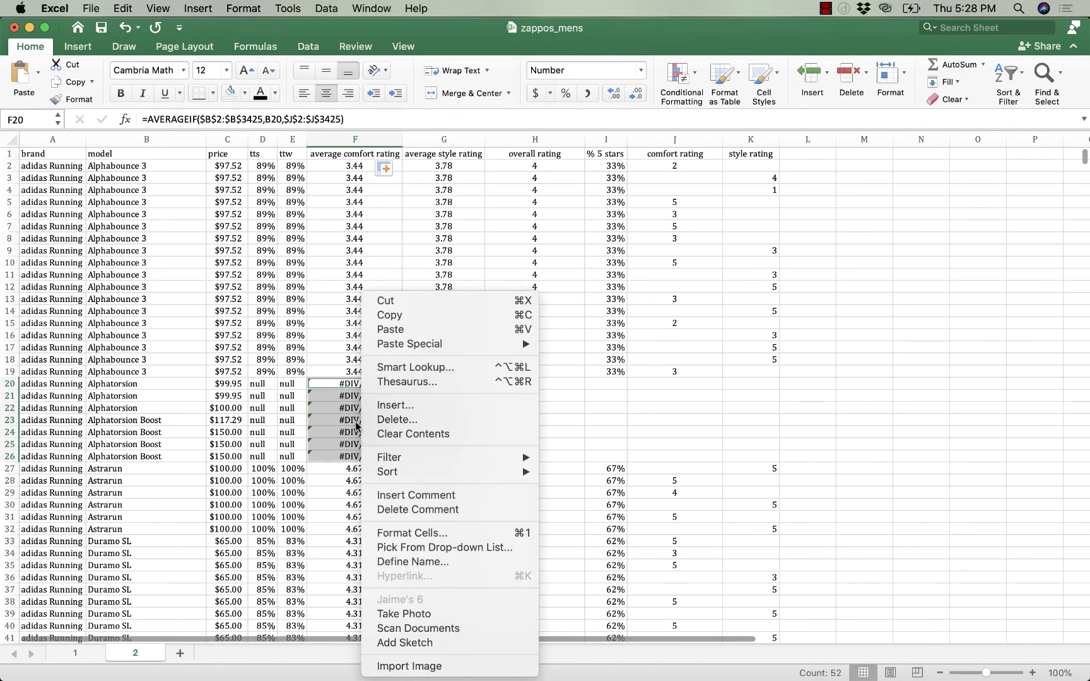
left_click(355, 421)
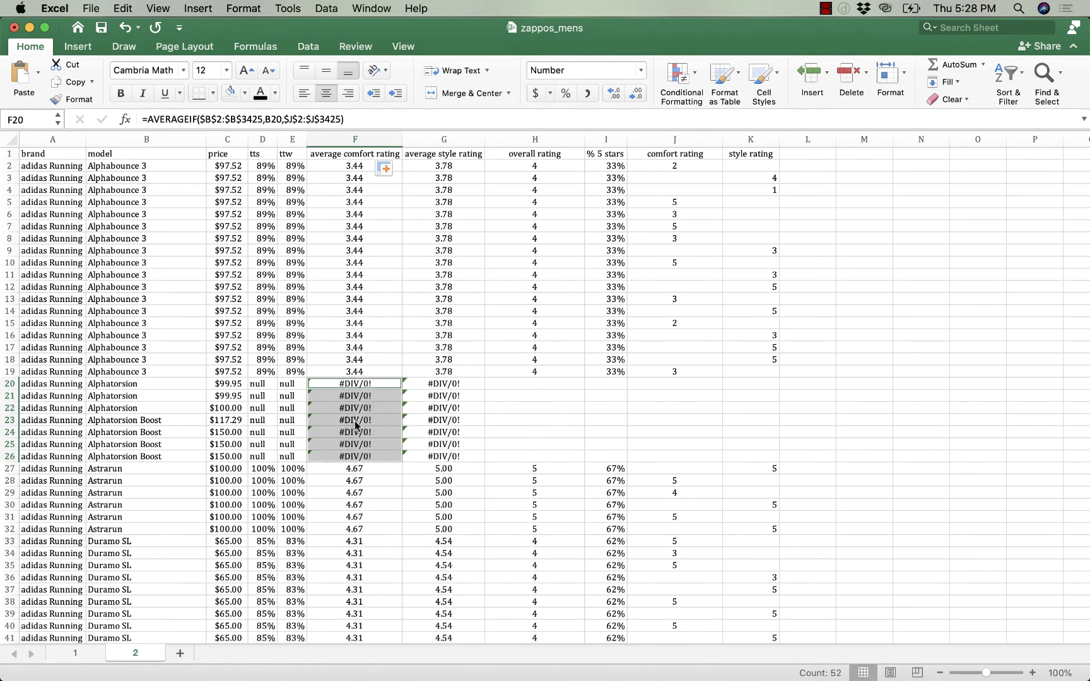
right_click(355, 421)
left_click(373, 423)
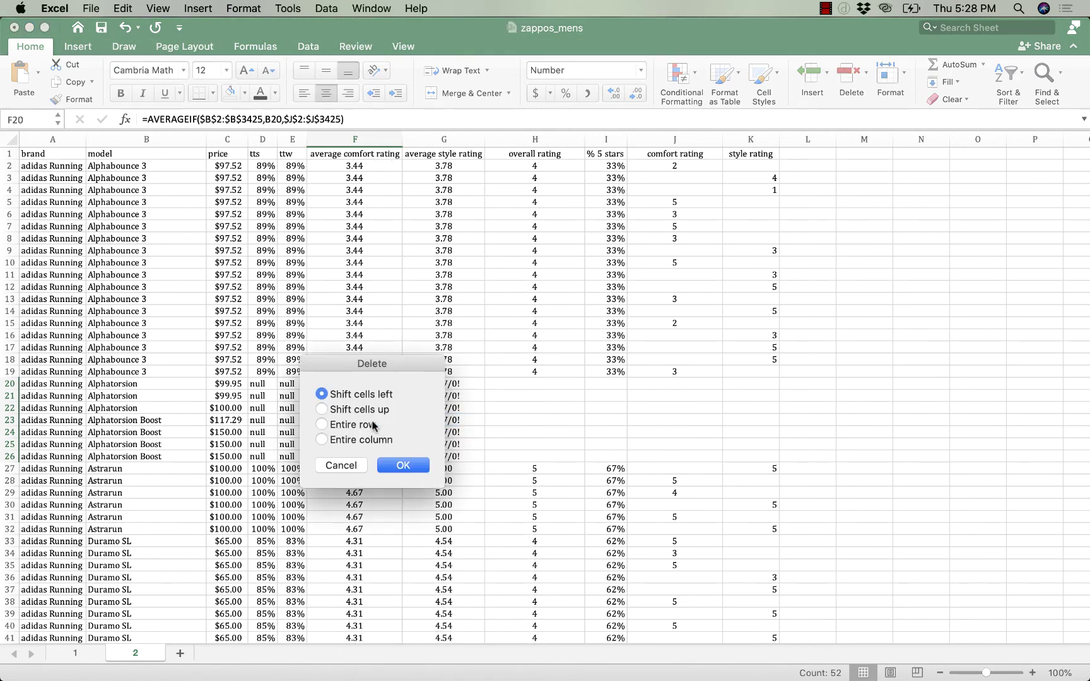
left_click(322, 426)
left_click(402, 467)
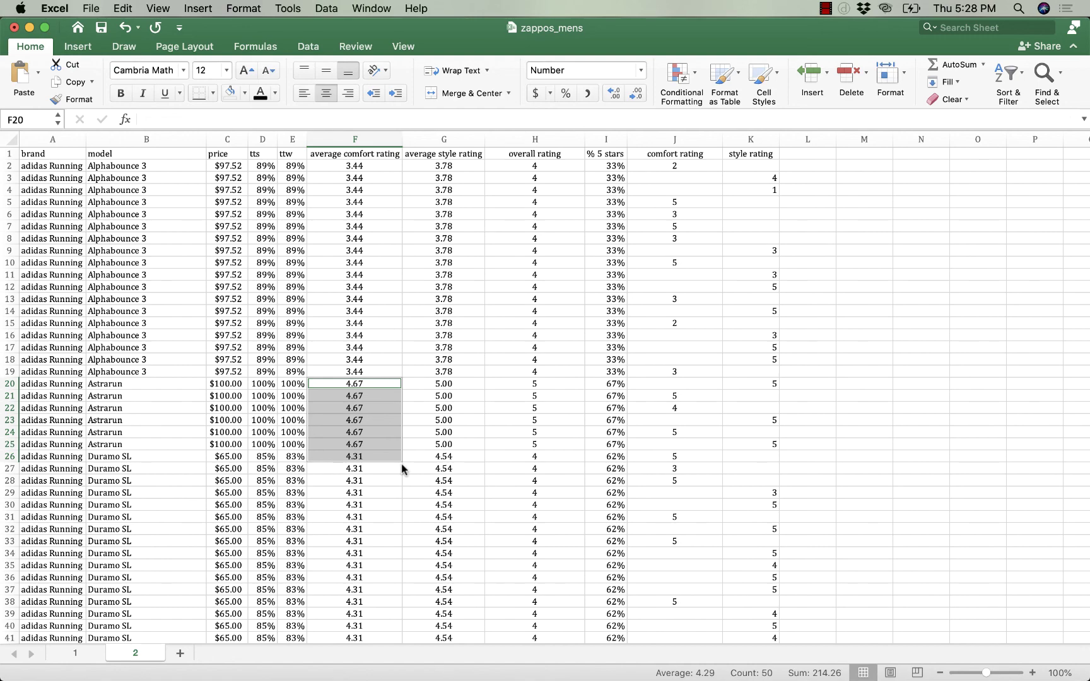
scroll(402, 463, "down", 10)
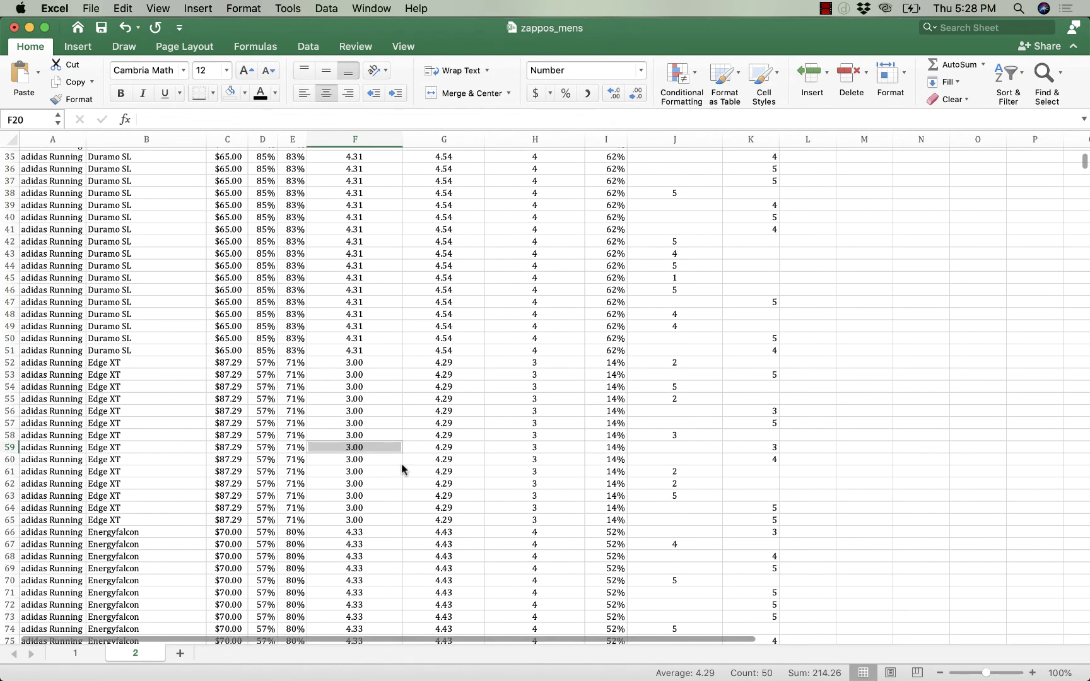
scroll(401, 463, "up", 10)
left_click(401, 465)
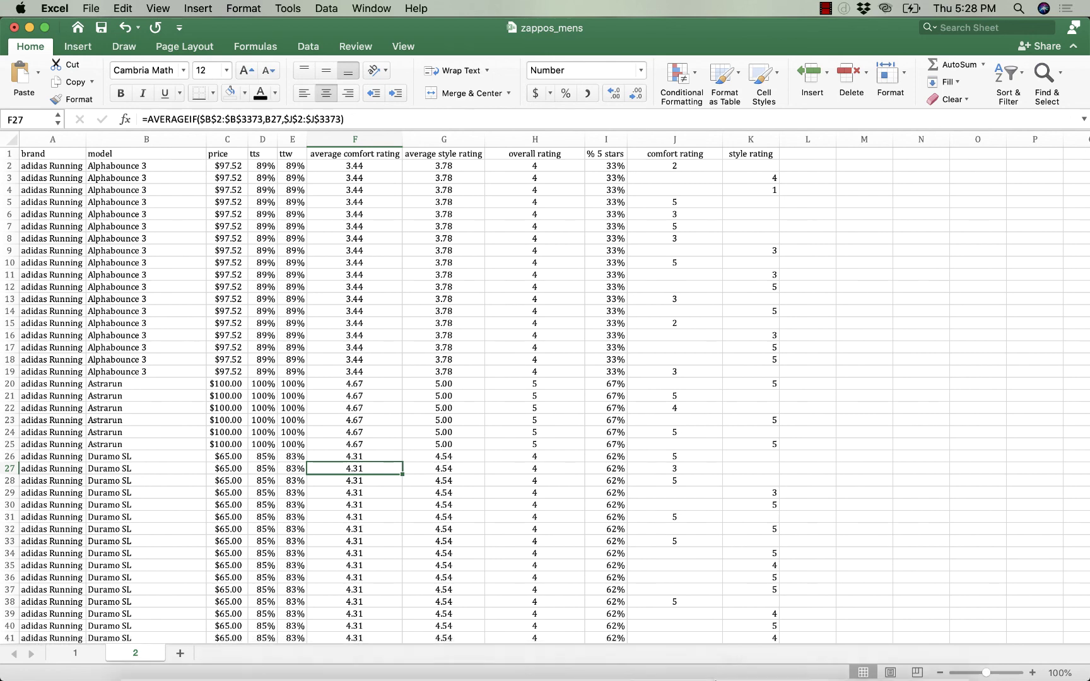
mouse_move(730, 663)
right_click(659, 666)
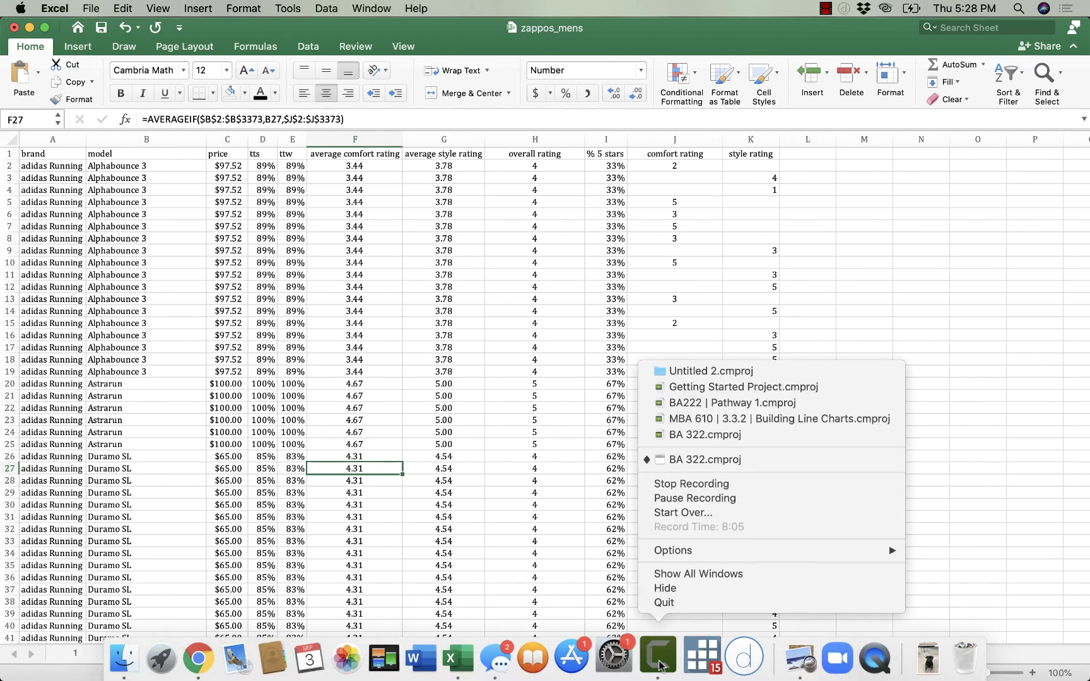